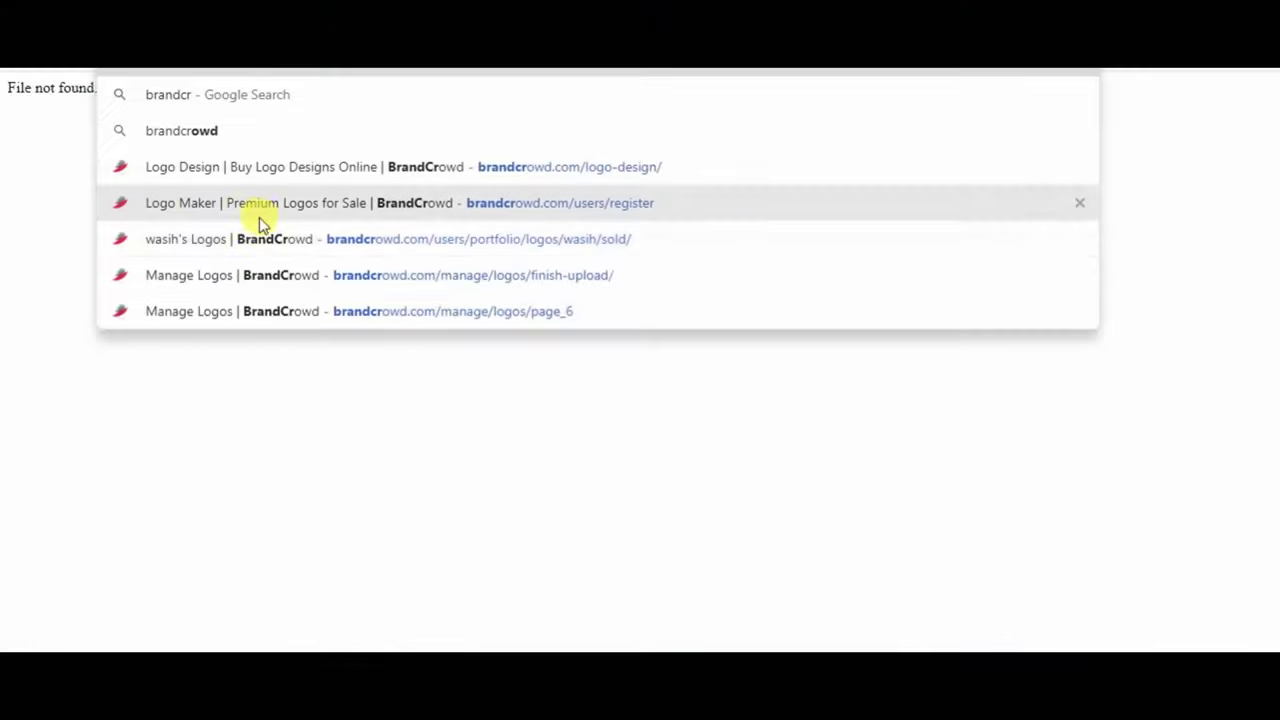
Open the BrandCrowd Manage Logos page from the address-bar suggestions
left_click(278, 311)
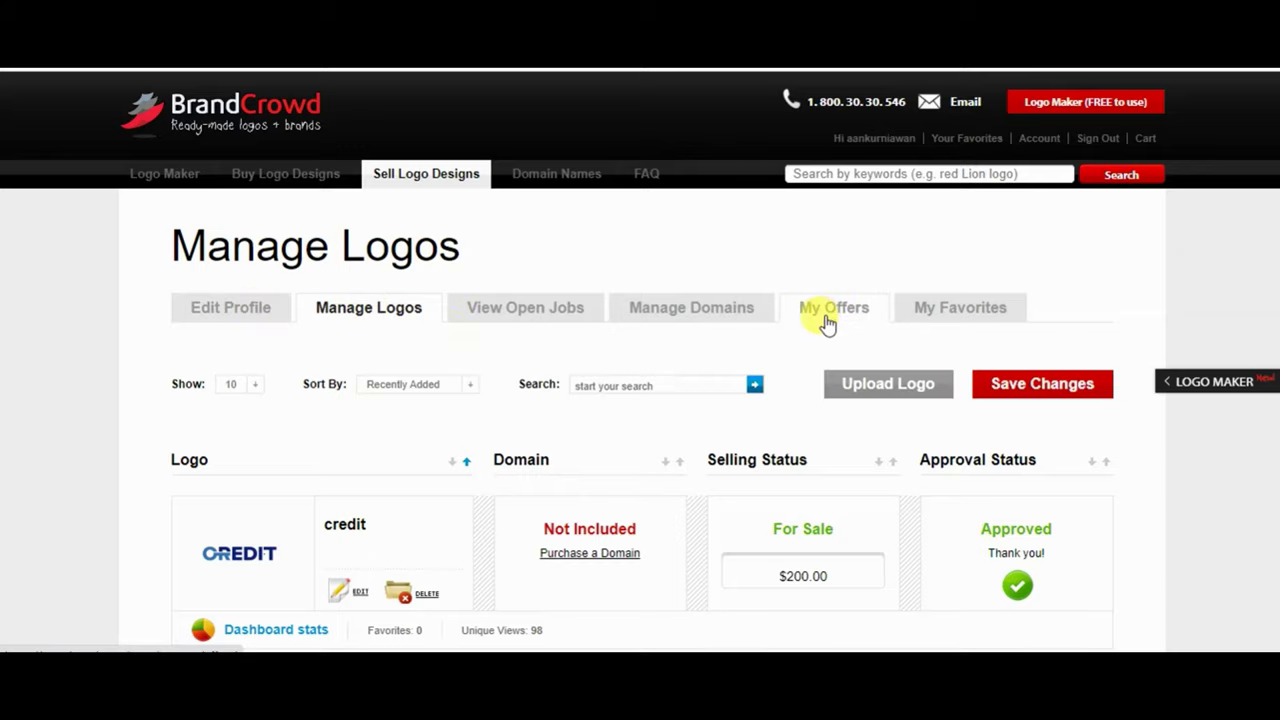
Select the credit logo's $200.00 price, then bring up the Windows Start menu
scroll(885, 390, "down", 10)
scroll(877, 380, "down", 10)
scroll(877, 380, "up", 10)
scroll(877, 378, "up", 5)
scroll(880, 394, "up", 2)
scroll(875, 330, "down", 2)
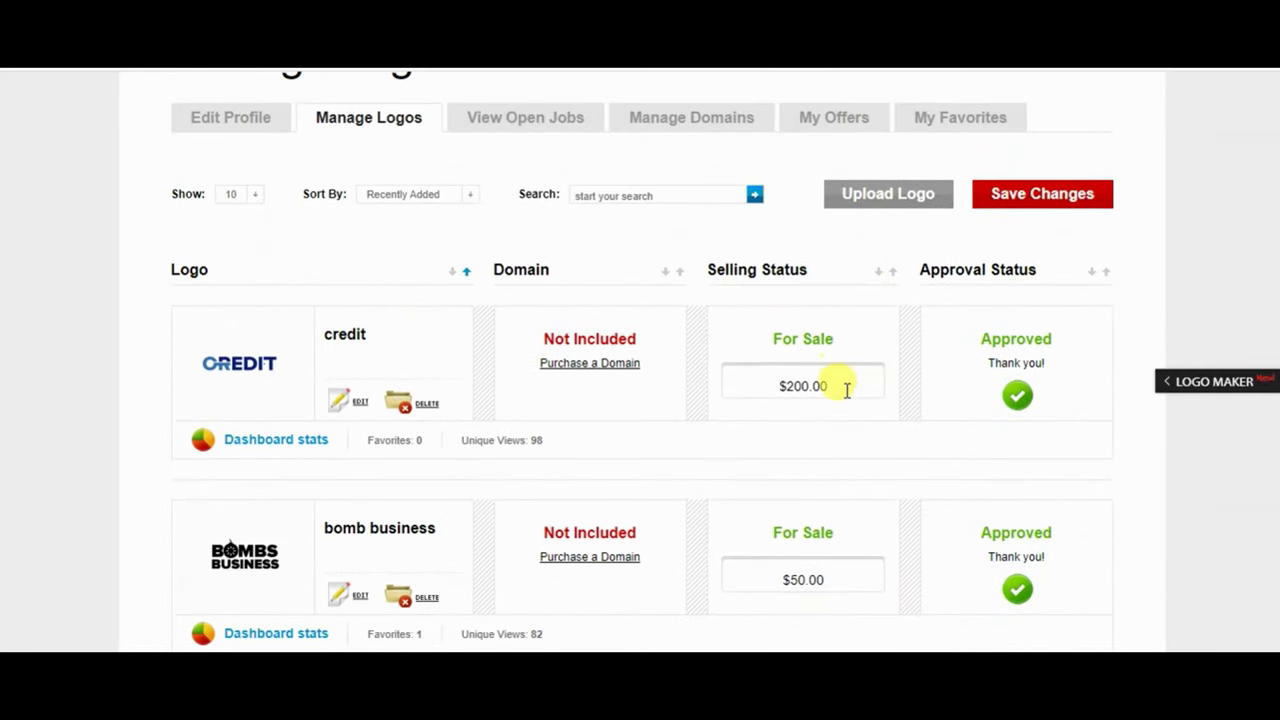
left_click_drag(830, 392, 766, 388)
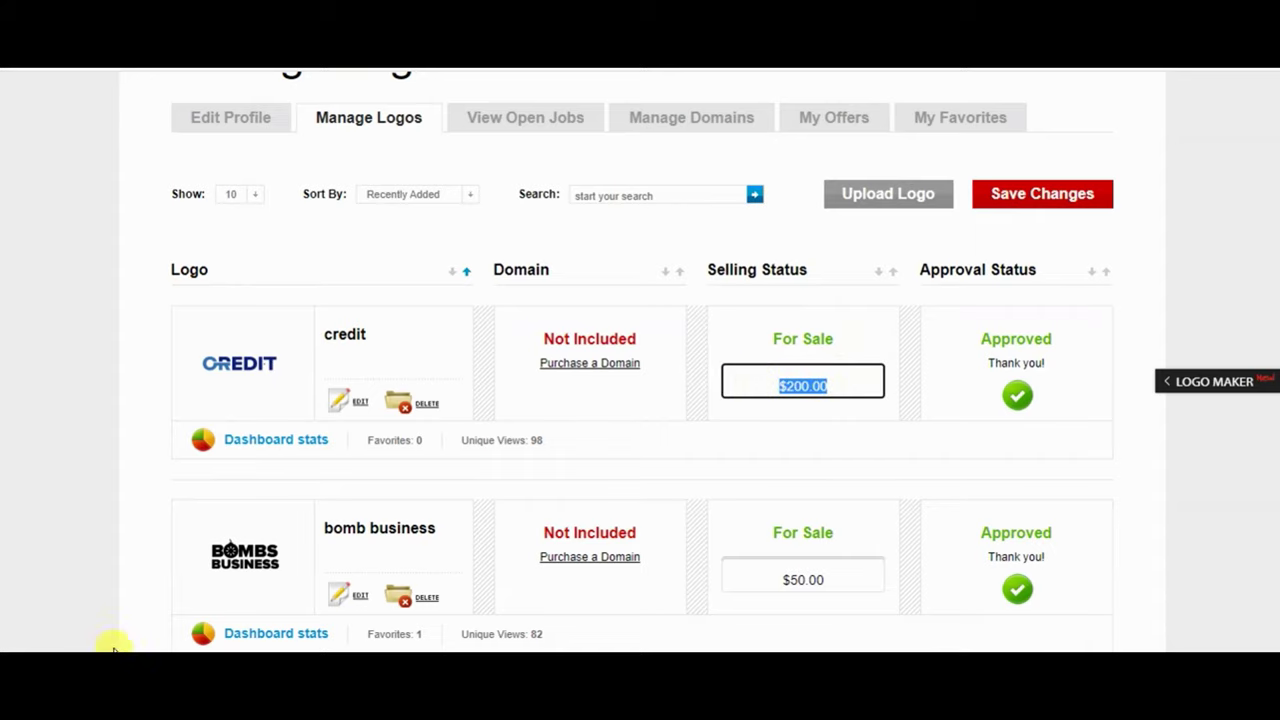
left_click(22, 650)
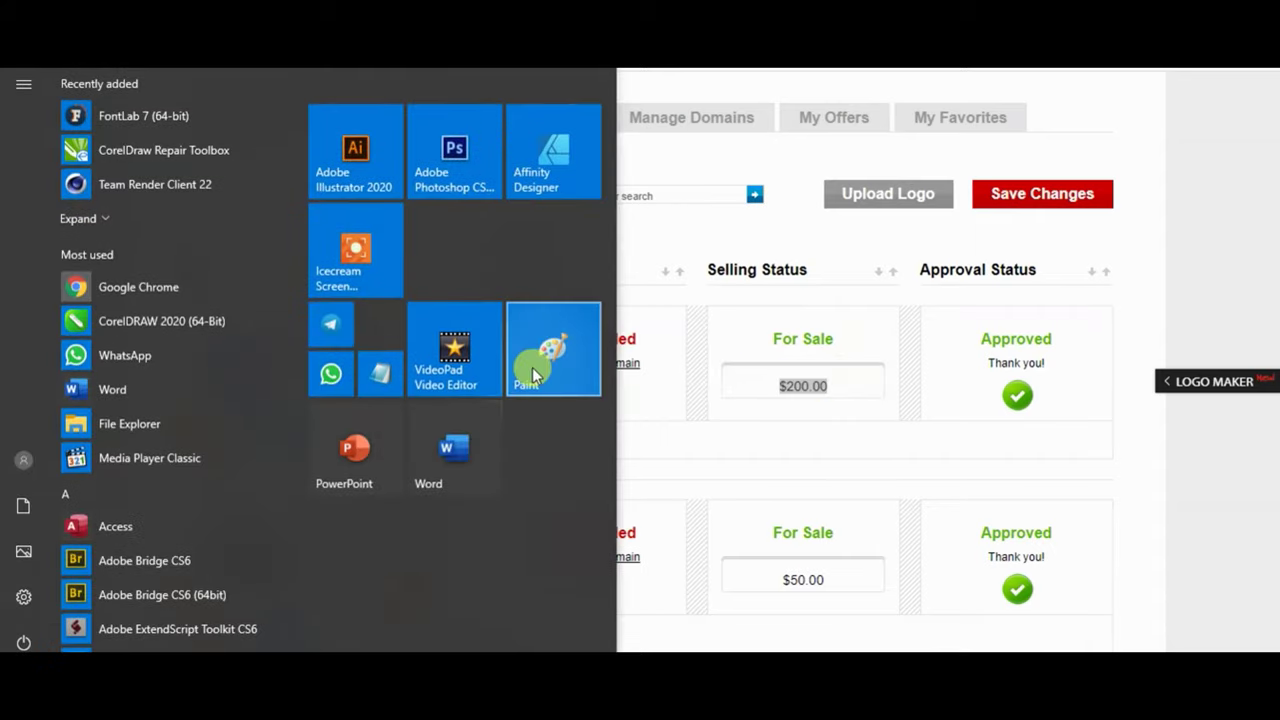
Launch Notepad over the page and note 'untuk mengganti harga logo nya di sini'
left_click(380, 373)
mouse_move(877, 315)
left_mouse_down()
mouse_move(788, 313)
mouse_move(348, 206)
left_mouse_up()
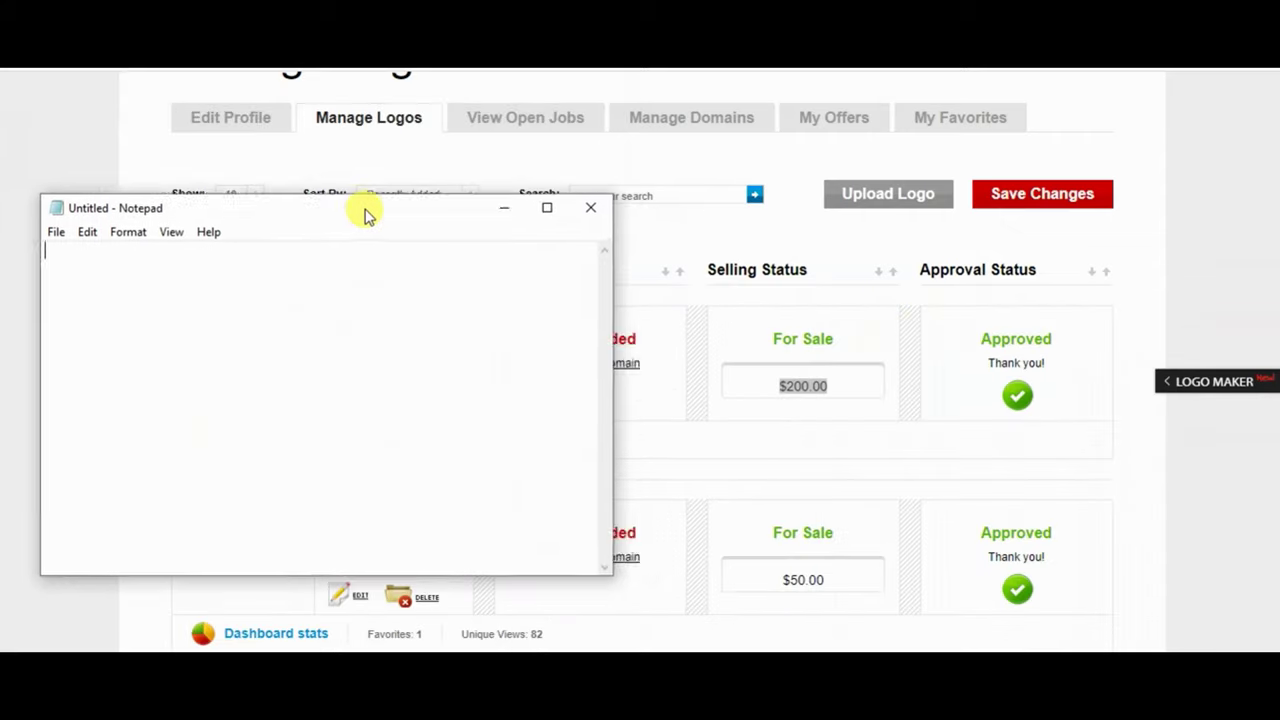
type("untu")
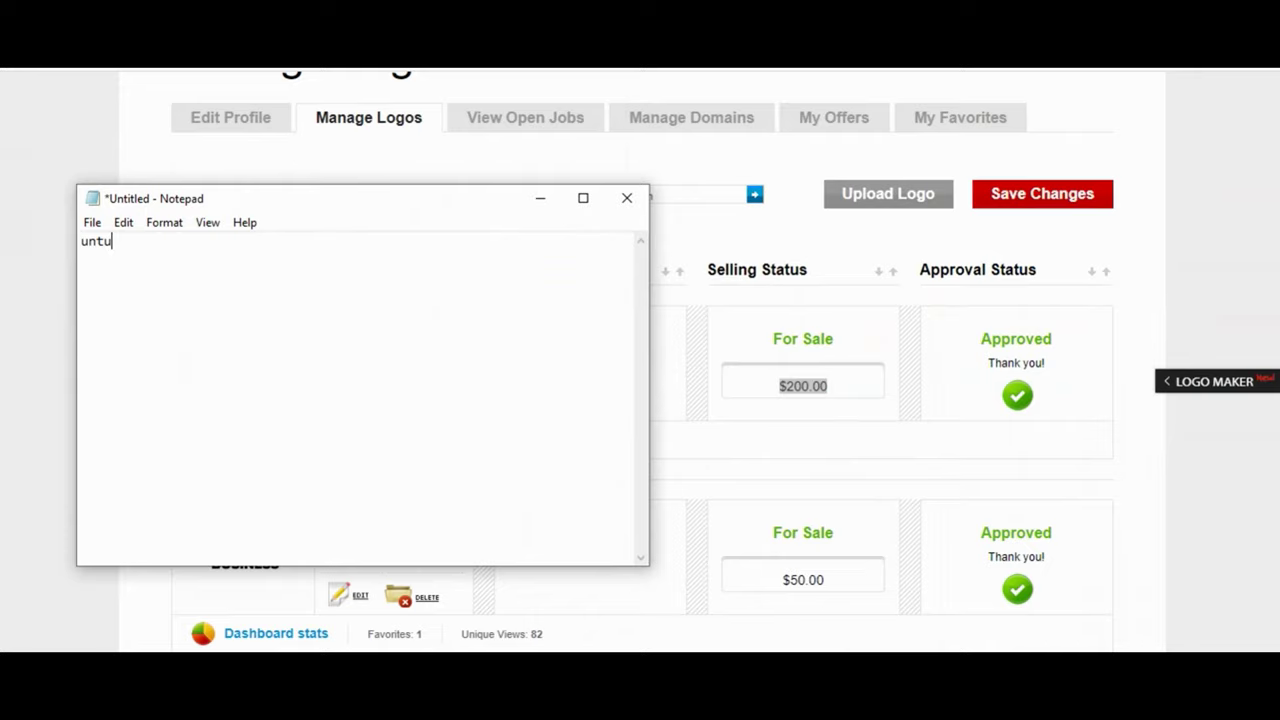
type("k mengganti harga logo d")
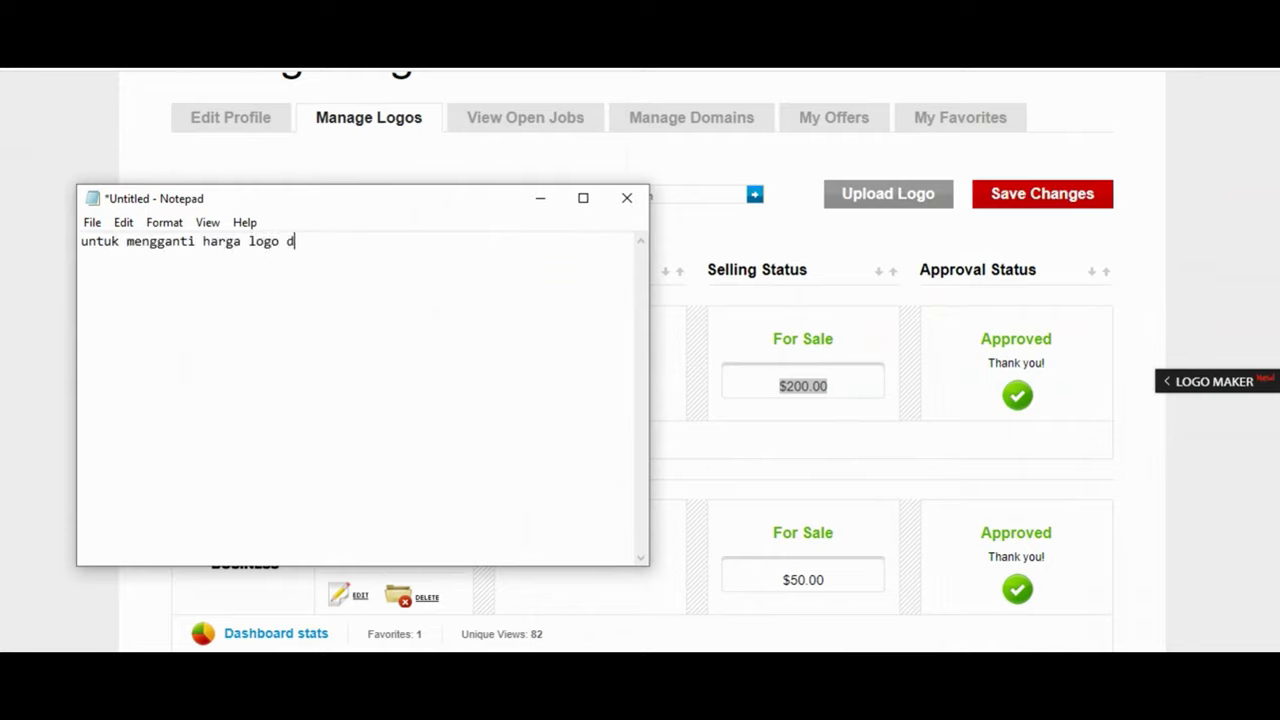
type("nya ")
type("sni")
type("ini")
left_click(792, 383)
Replace the credit logo's $200.00 price with 250
left_click_drag(850, 380, 744, 388)
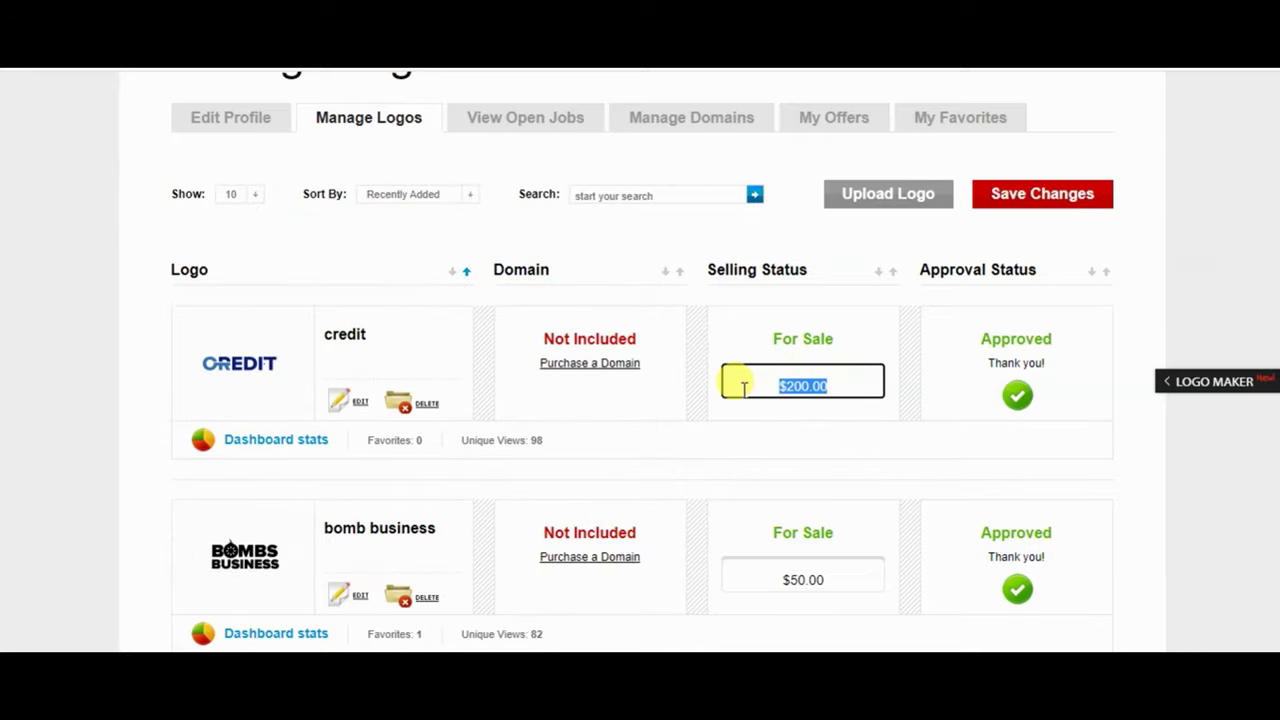
type("300")
key("BackSpace")
key("BackSpace")
type("250")
left_click(780, 420)
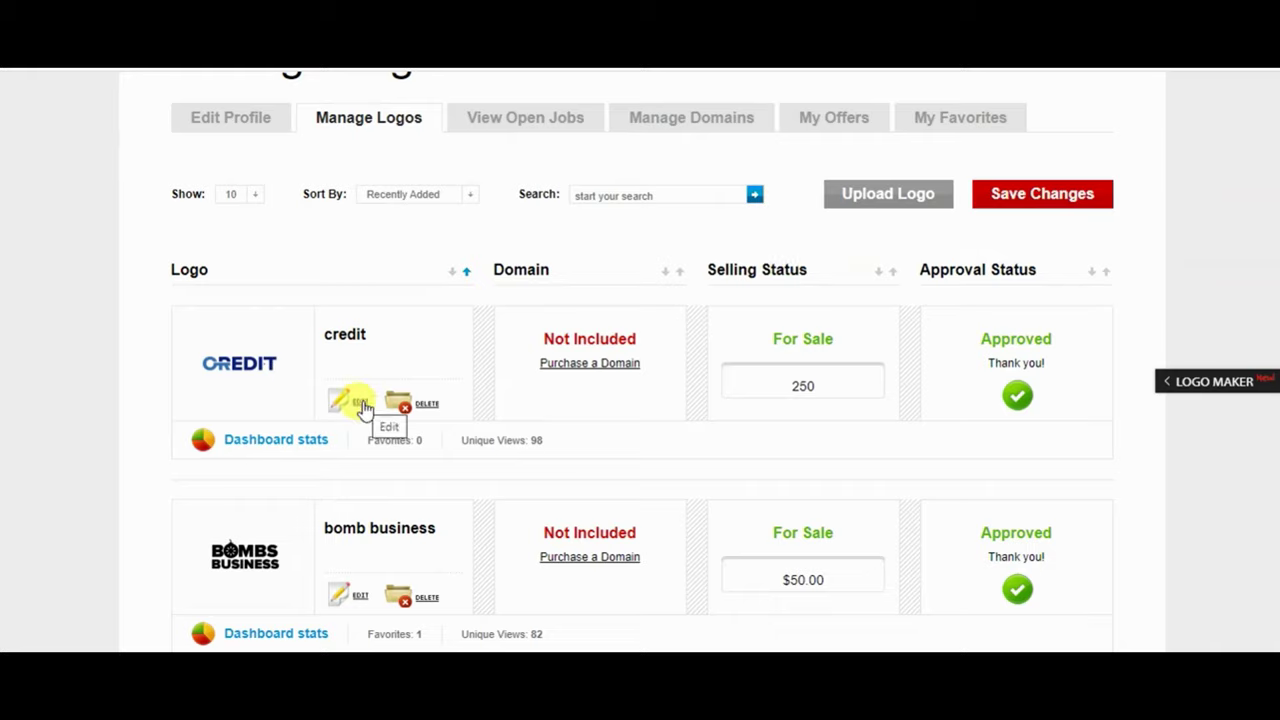
left_click(811, 383)
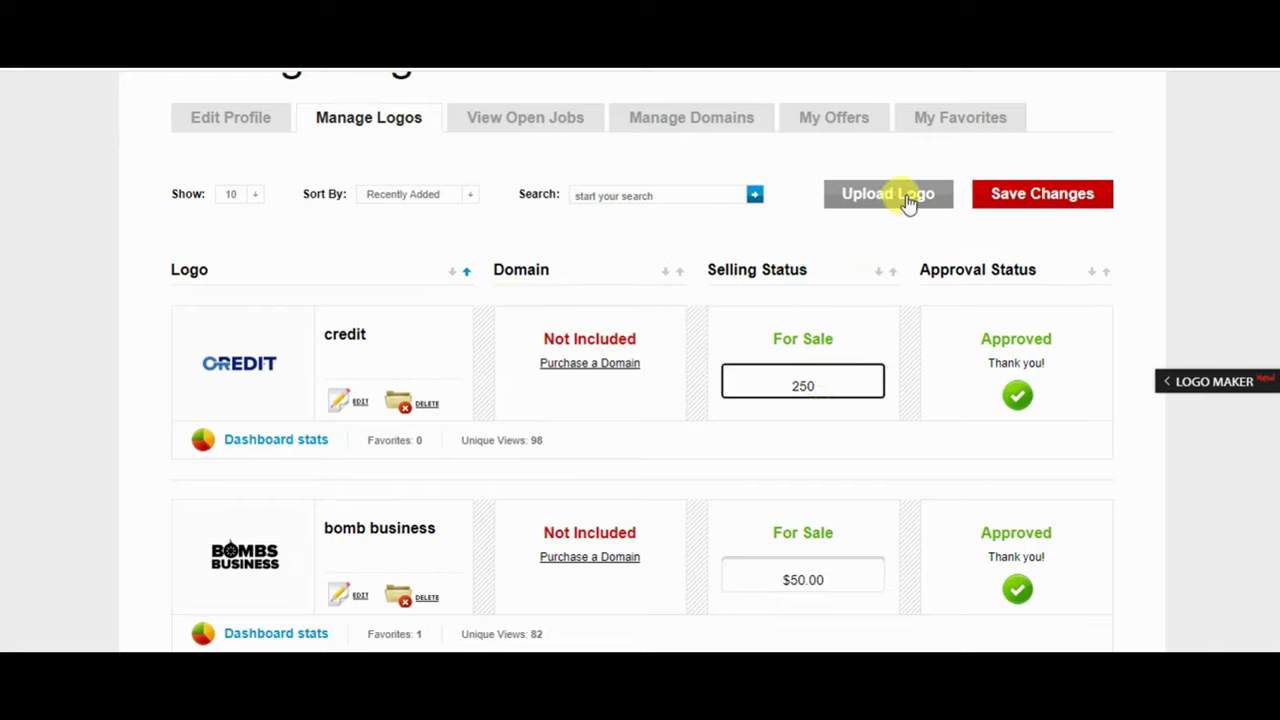
Replace the Notepad note with 'upload logo baru' and start uploading a new logo
key("alt+Tab")
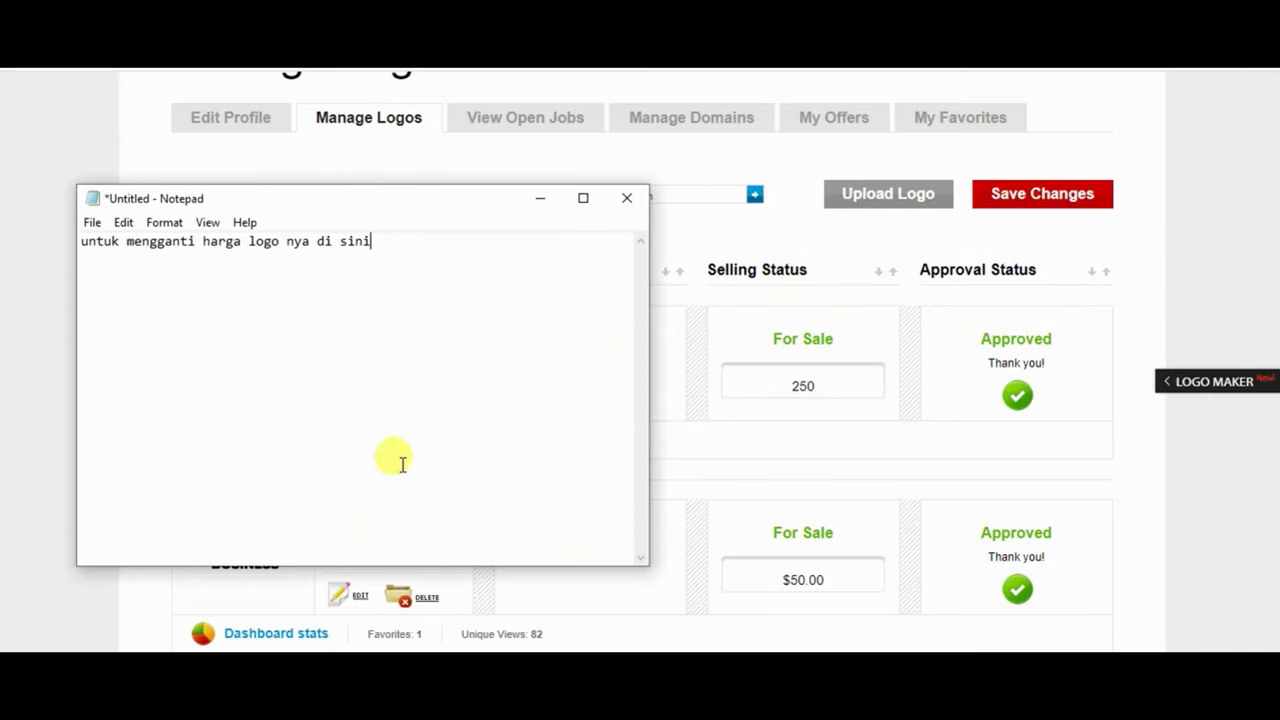
key("ctrl+a")
type("upload")
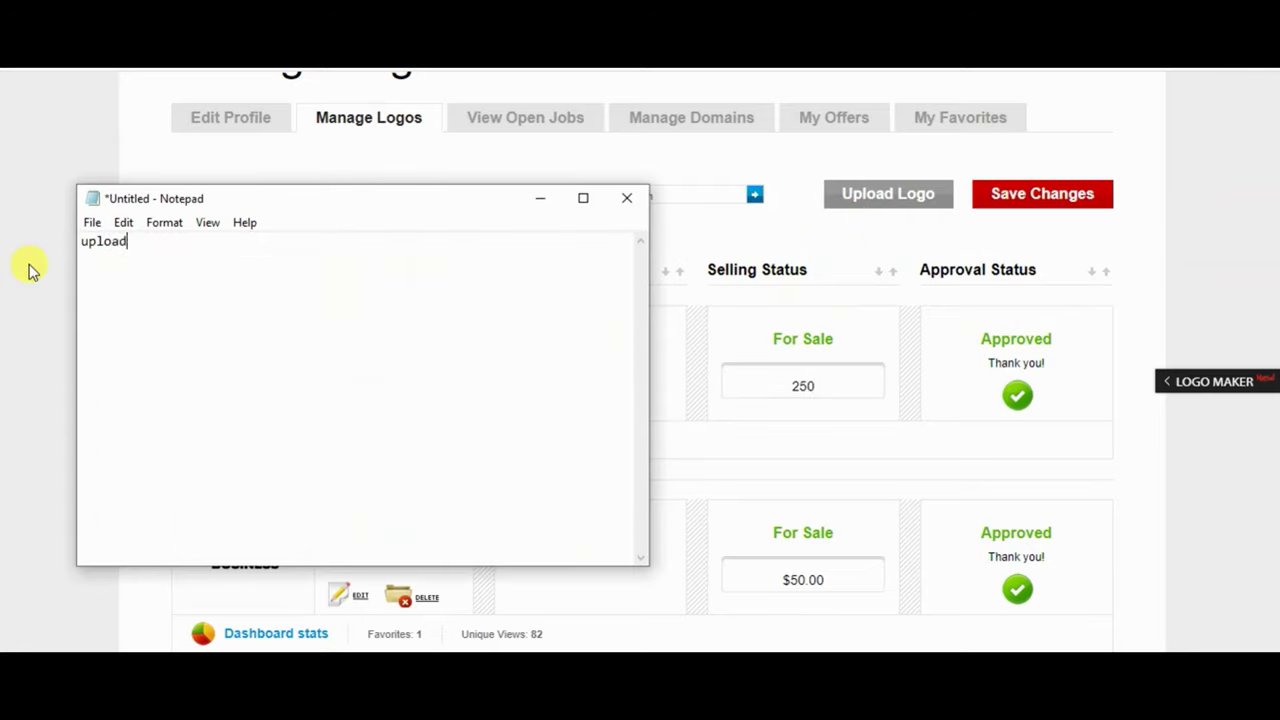
type(" logo baru")
left_click(862, 196)
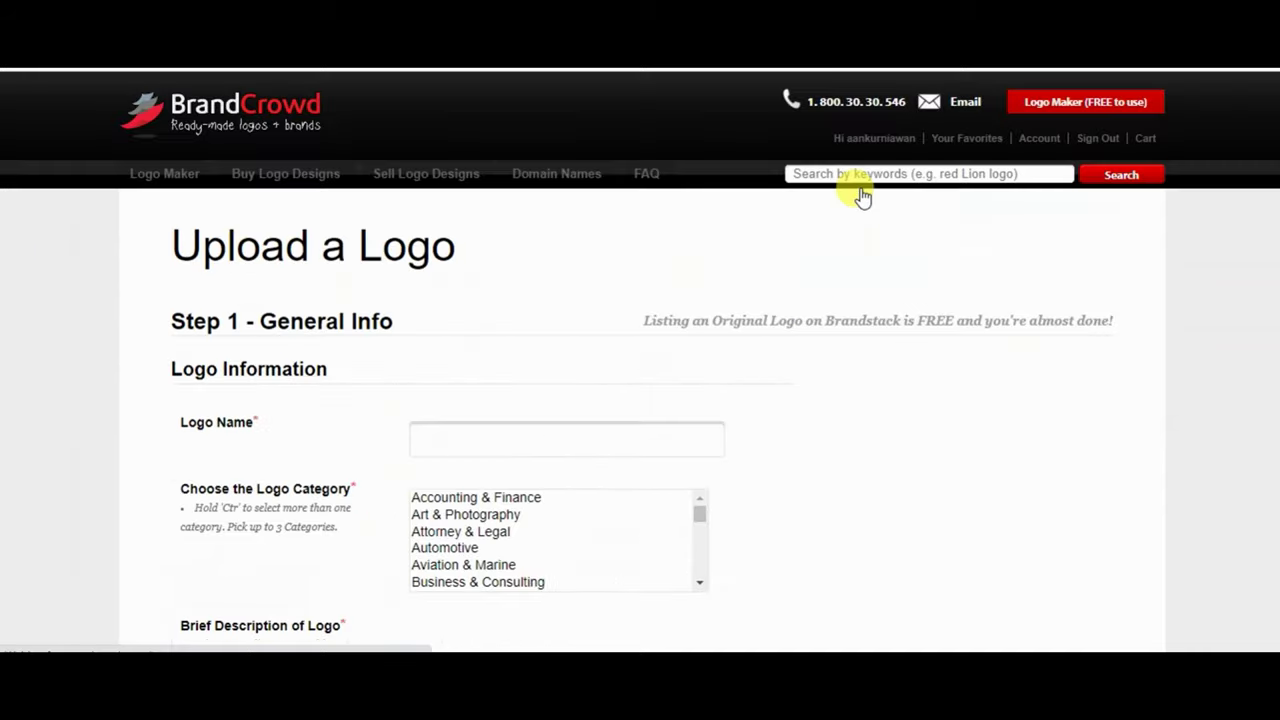
Enter 'monstera design' as the new logo's name
scroll(392, 287, "down", 2)
left_click(464, 340)
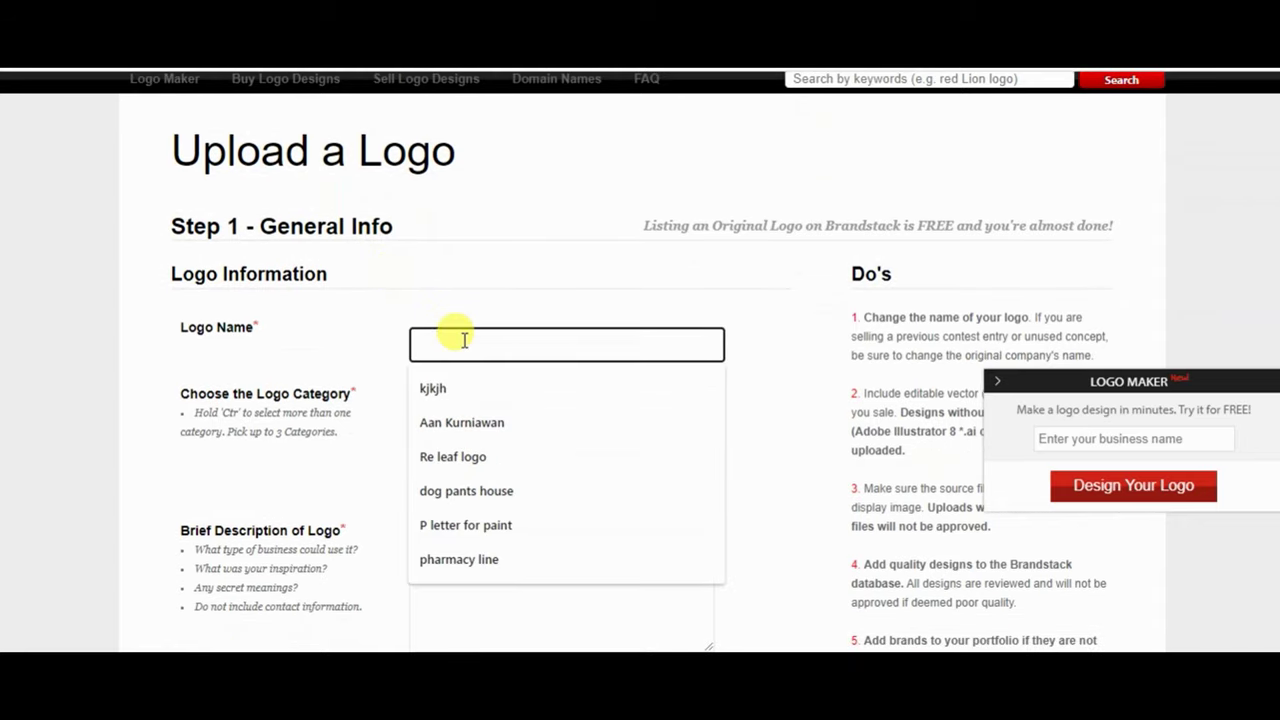
scroll(472, 338, "down", 2)
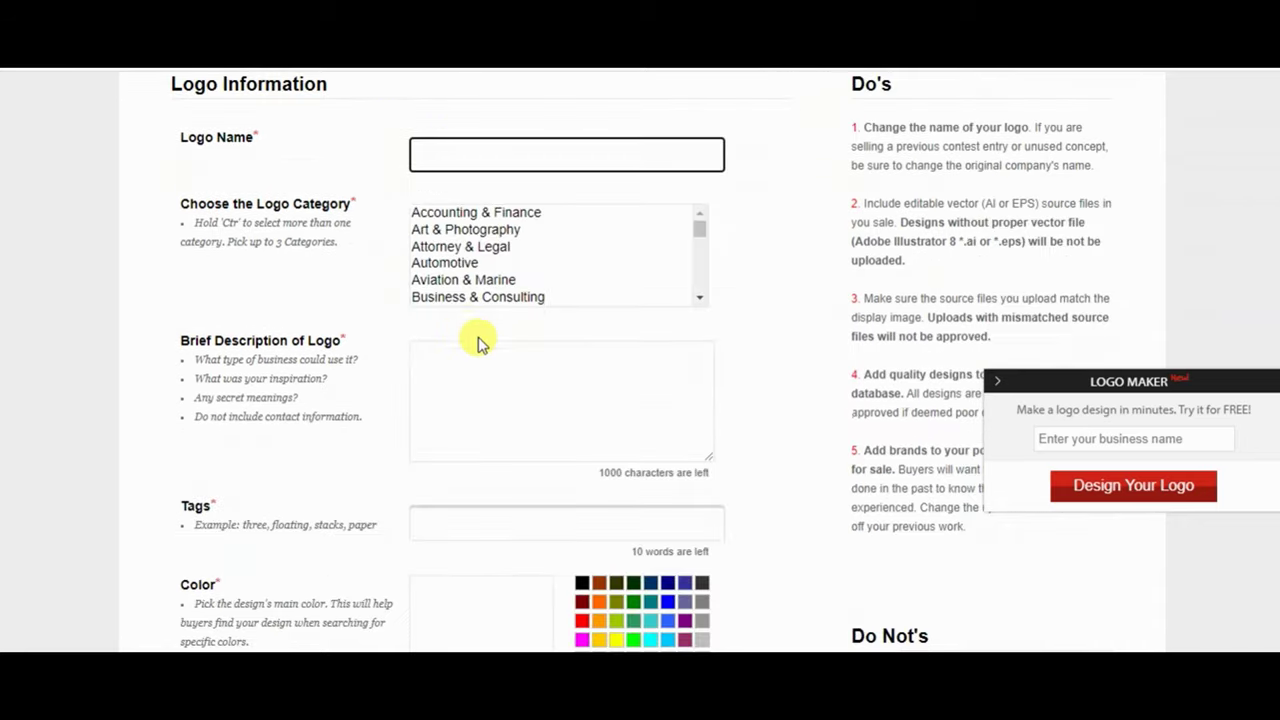
type("monstera des")
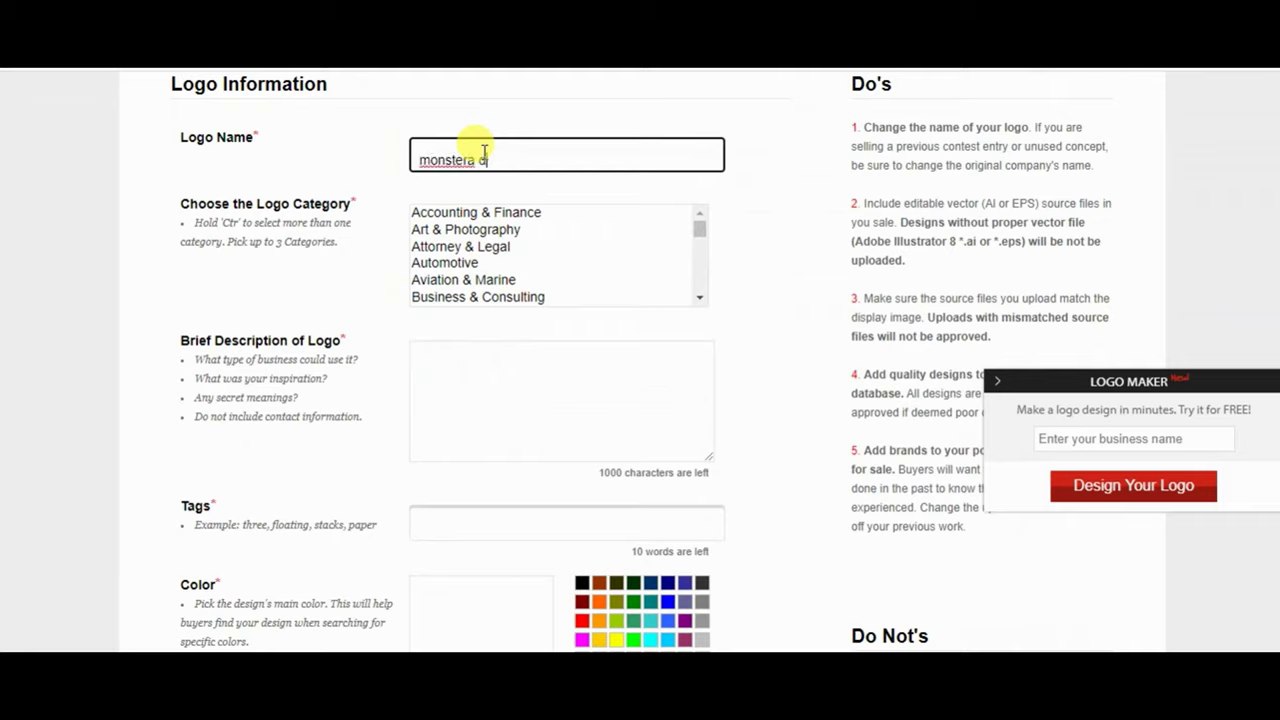
type("ign")
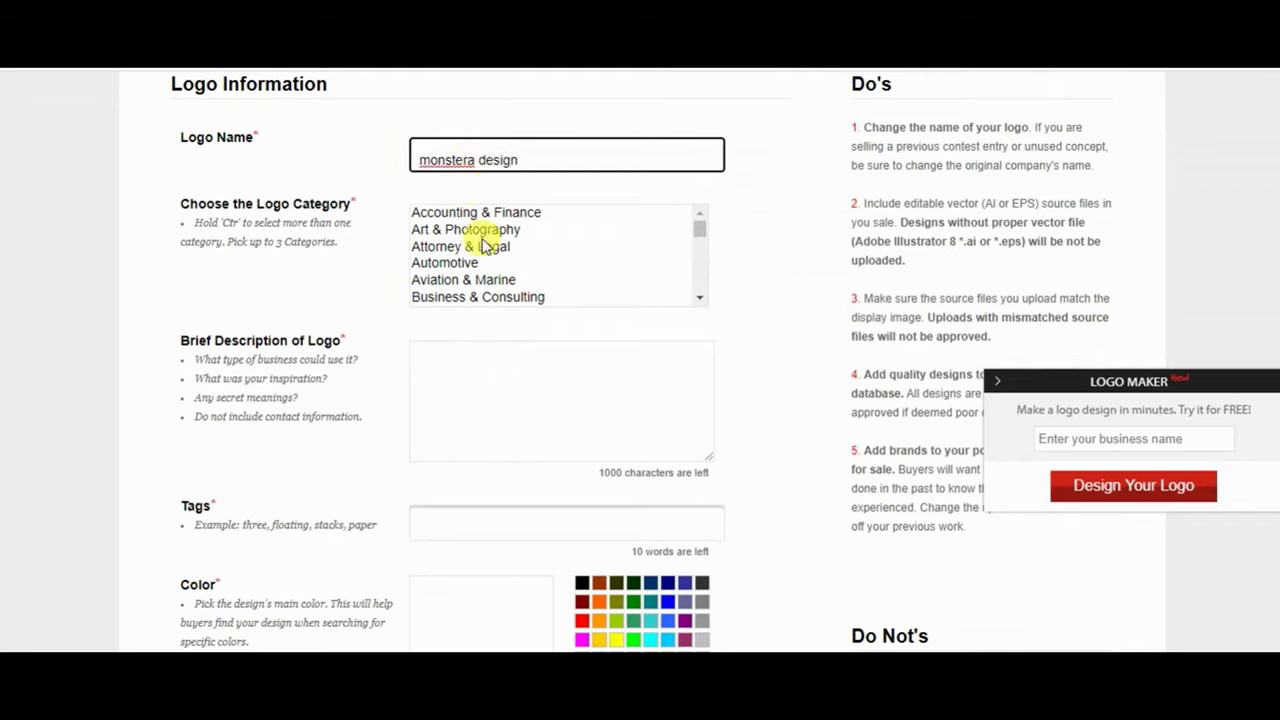
Choose Spa & Salon and Technology as the logo's categories
left_click(486, 246)
scroll(508, 266, "down", 2)
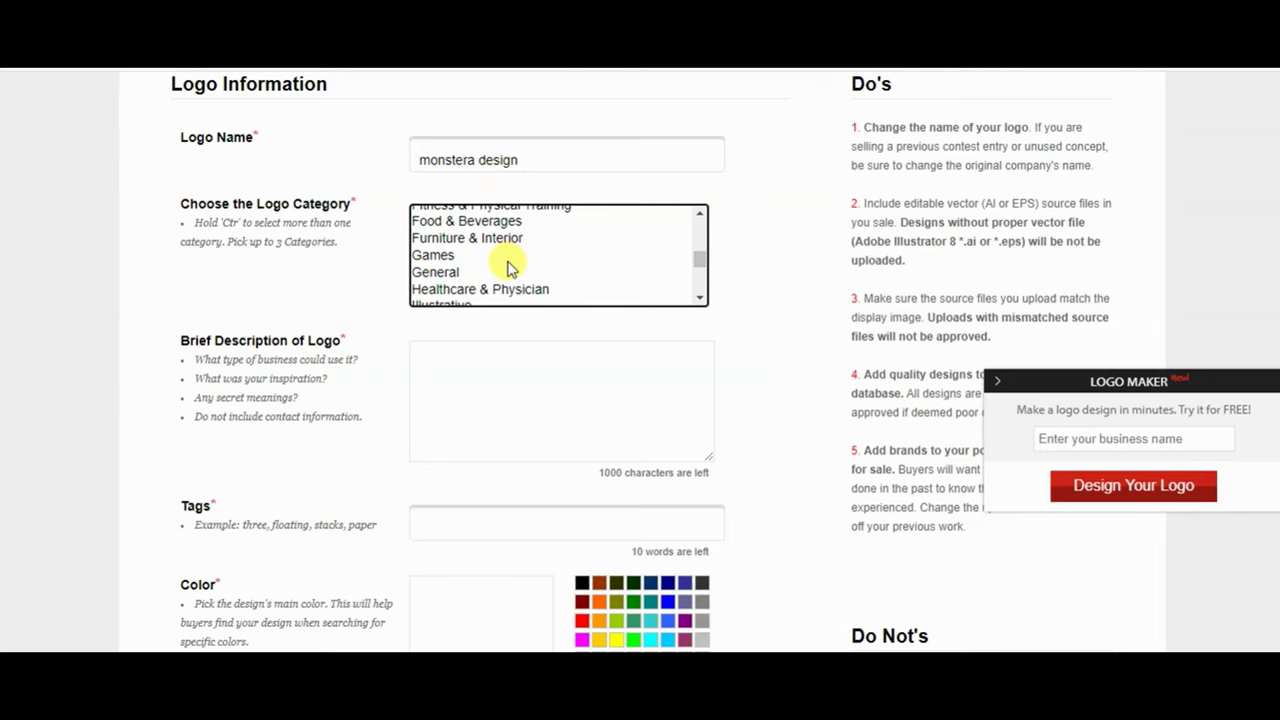
scroll(512, 266, "down", 5)
scroll(509, 251, "down", 2)
scroll(494, 220, "up", 3)
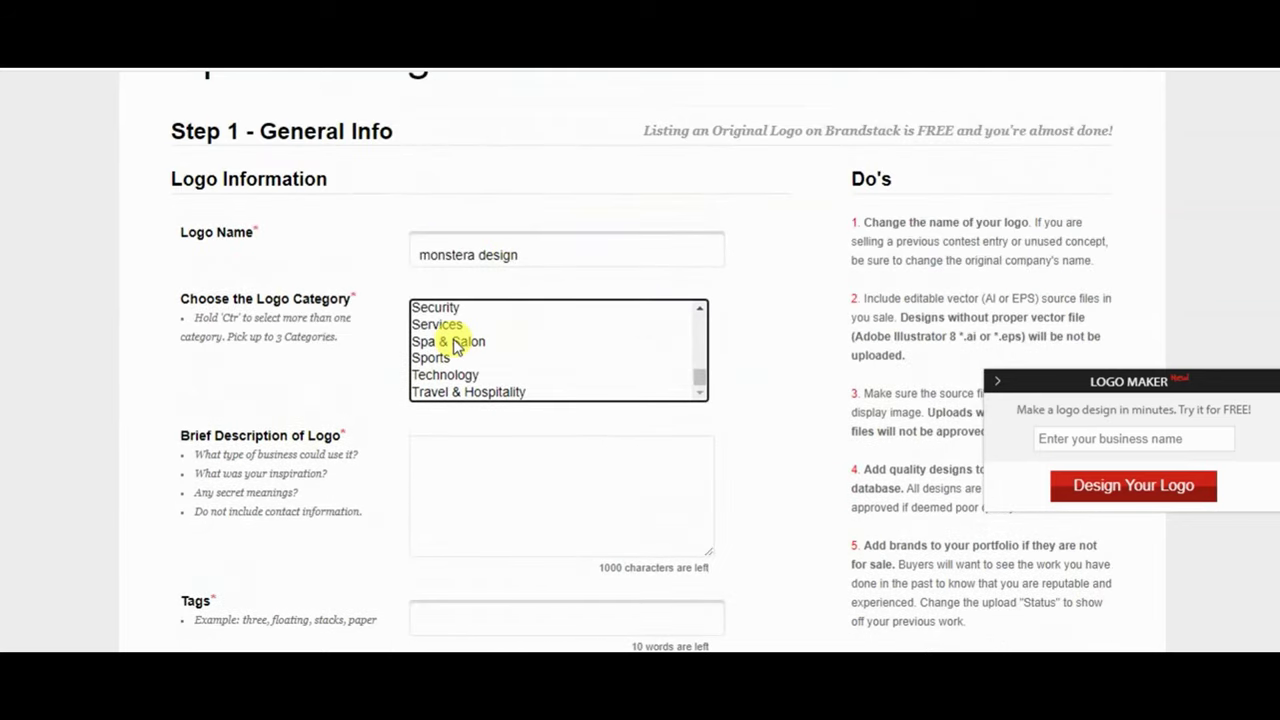
left_click(455, 345)
left_click(997, 382)
left_click_drag(699, 378, 700, 366)
left_click(535, 370)
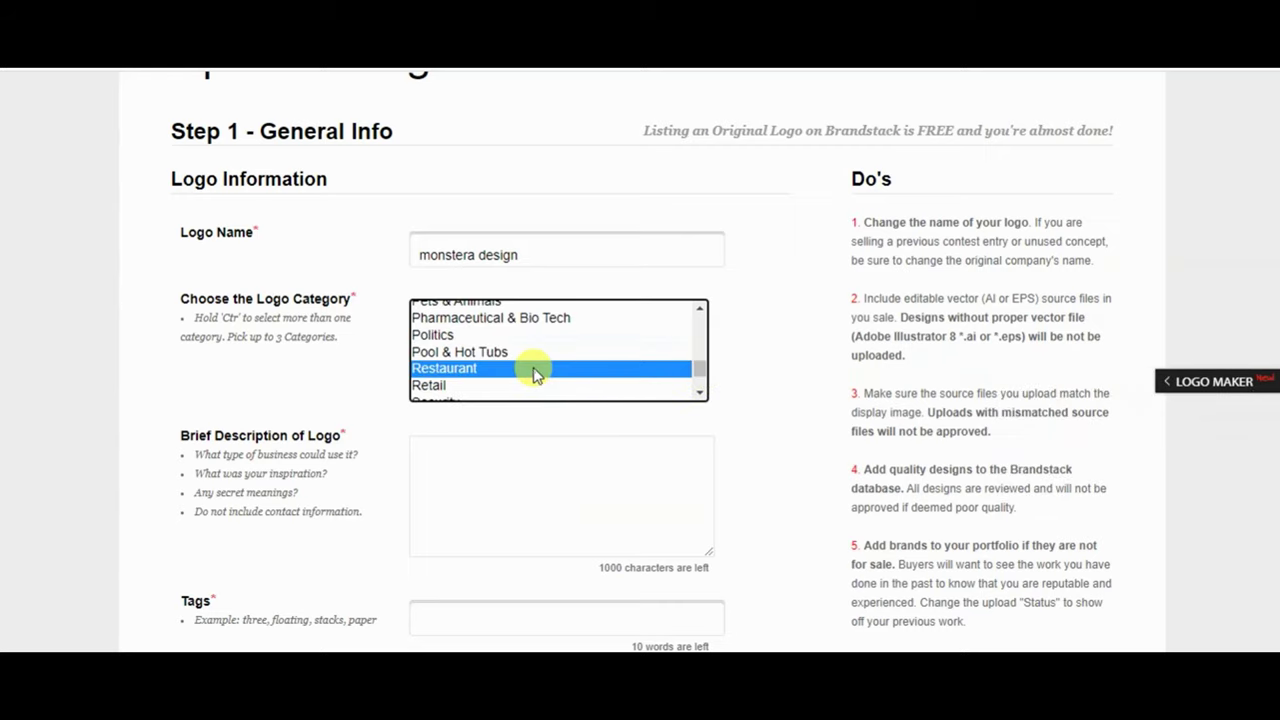
scroll(535, 370, "down", 2)
left_click(486, 374, "ctrl")
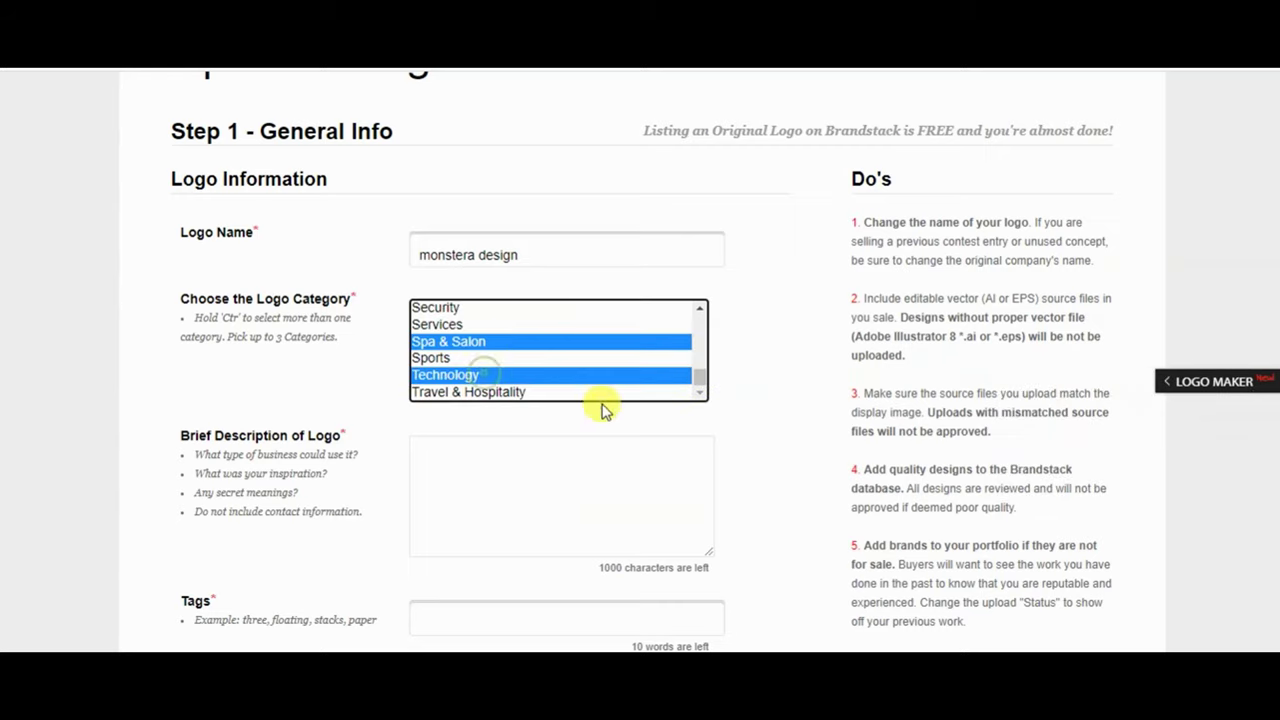
scroll(640, 420, "down", 2)
scroll(647, 423, "down", 2)
left_click(500, 215)
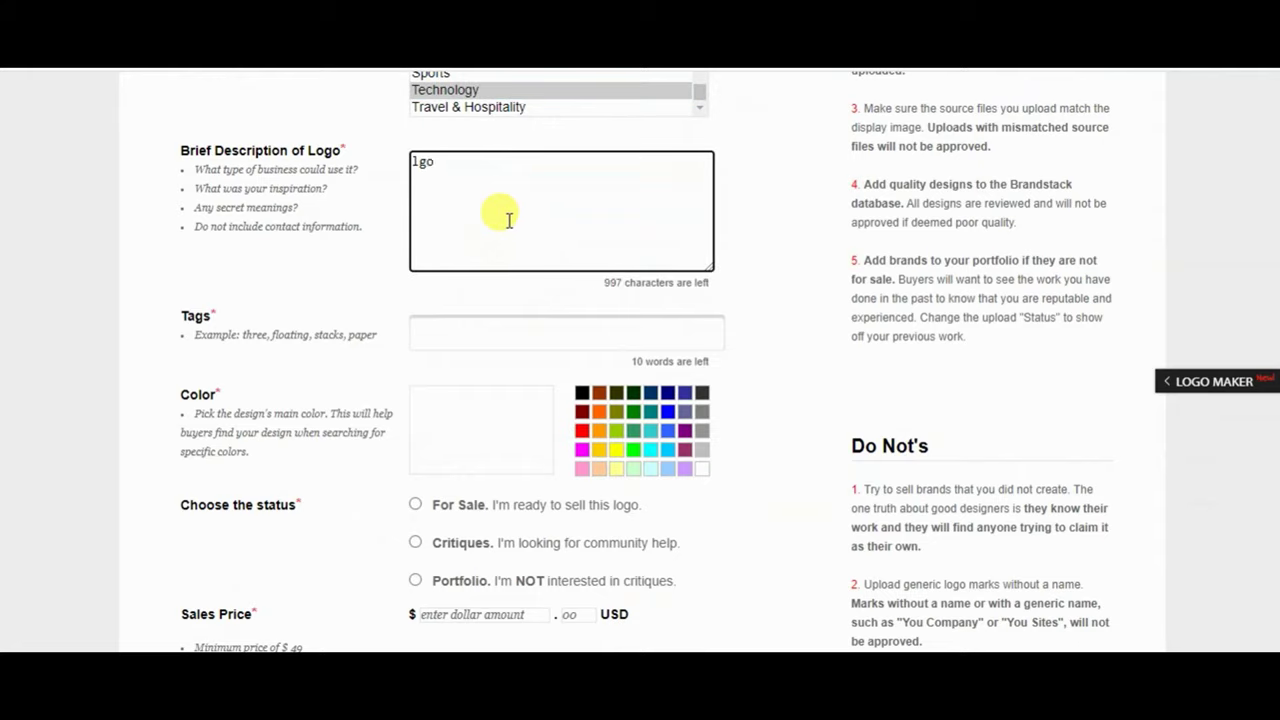
Describe the logo as suited to esport or tech companies, tag it monster,esport,design, and pick blue
type("ogo good for")
type(" esport lo")
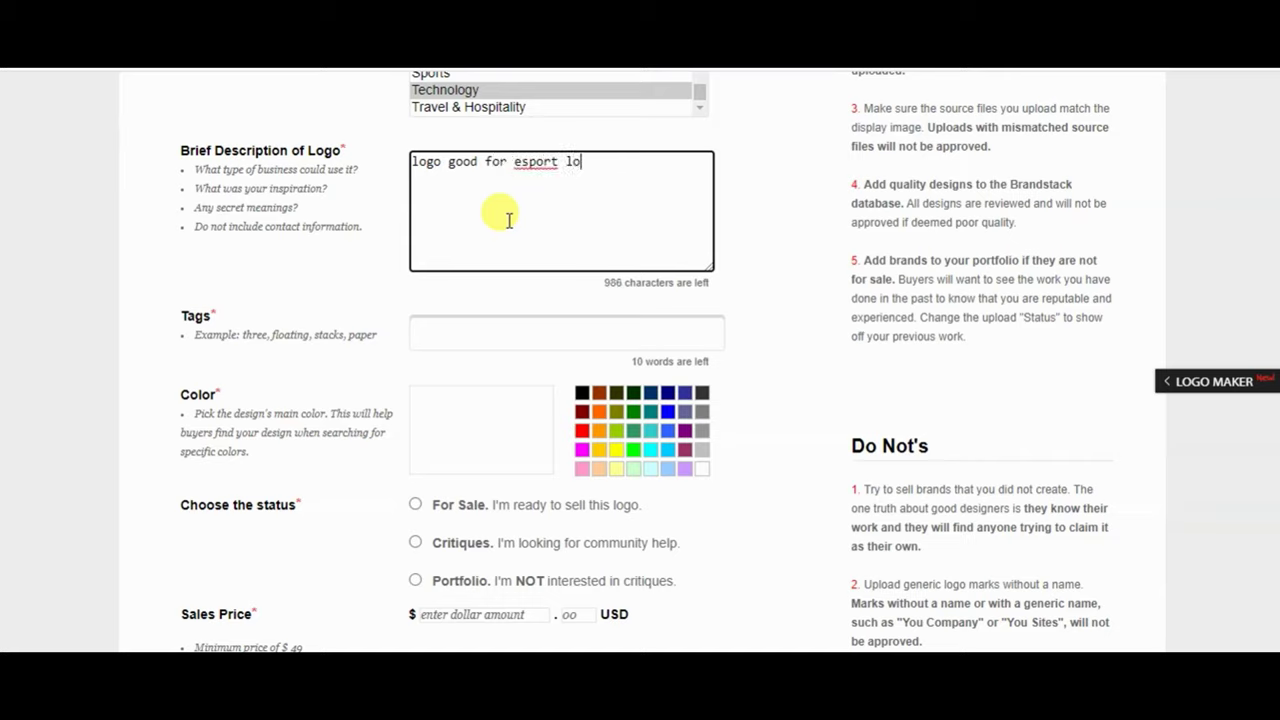
type("go or ")
type("tech comp")
type("any")
left_click(494, 338)
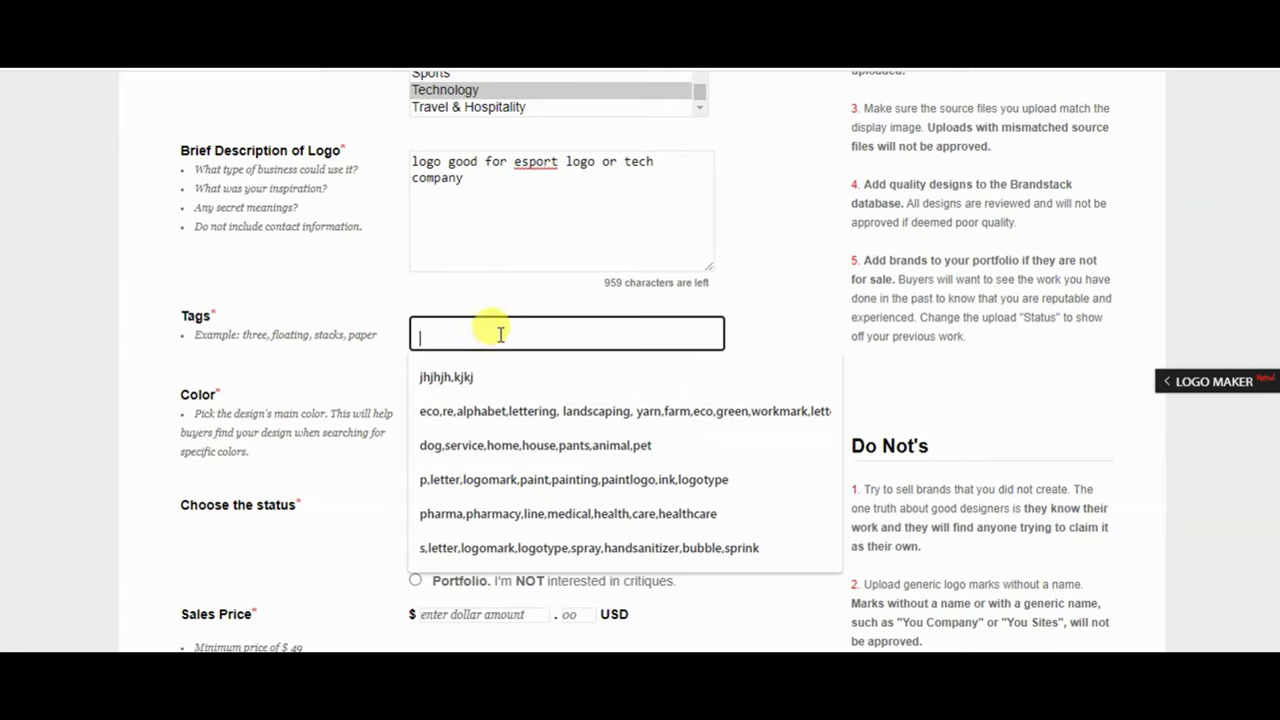
type("monster,e")
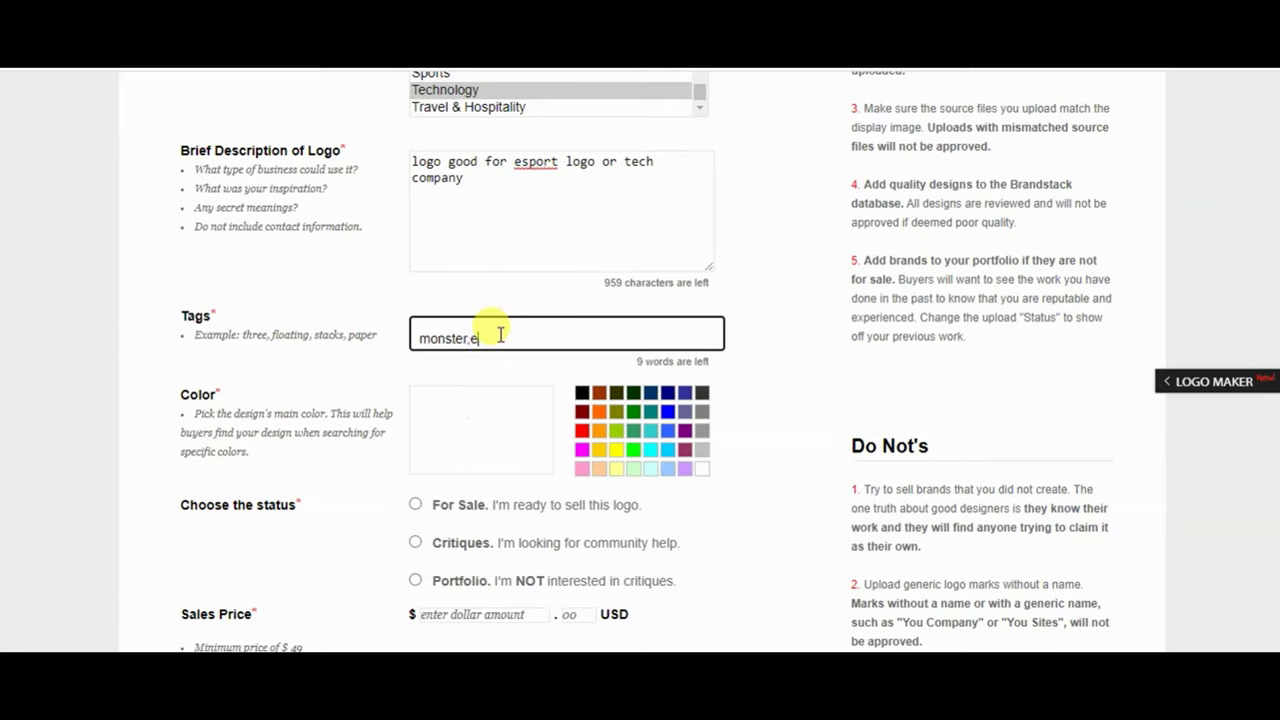
type("sport,design")
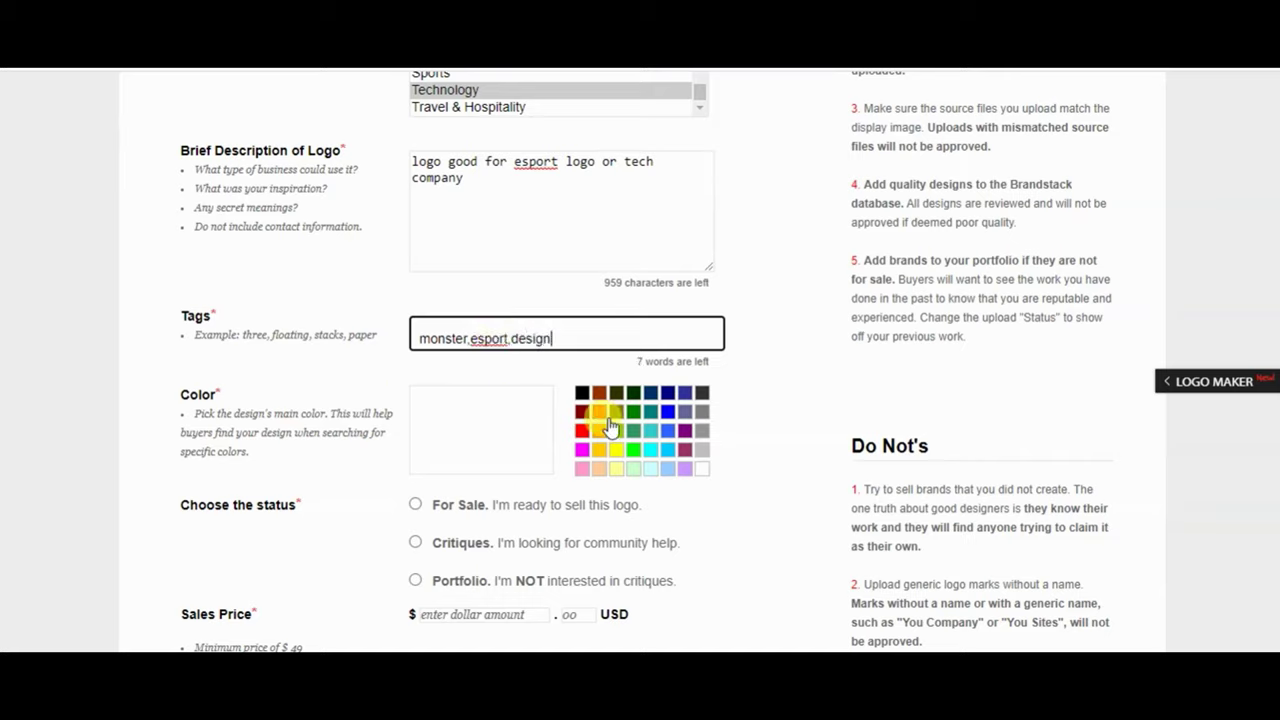
left_click(670, 414)
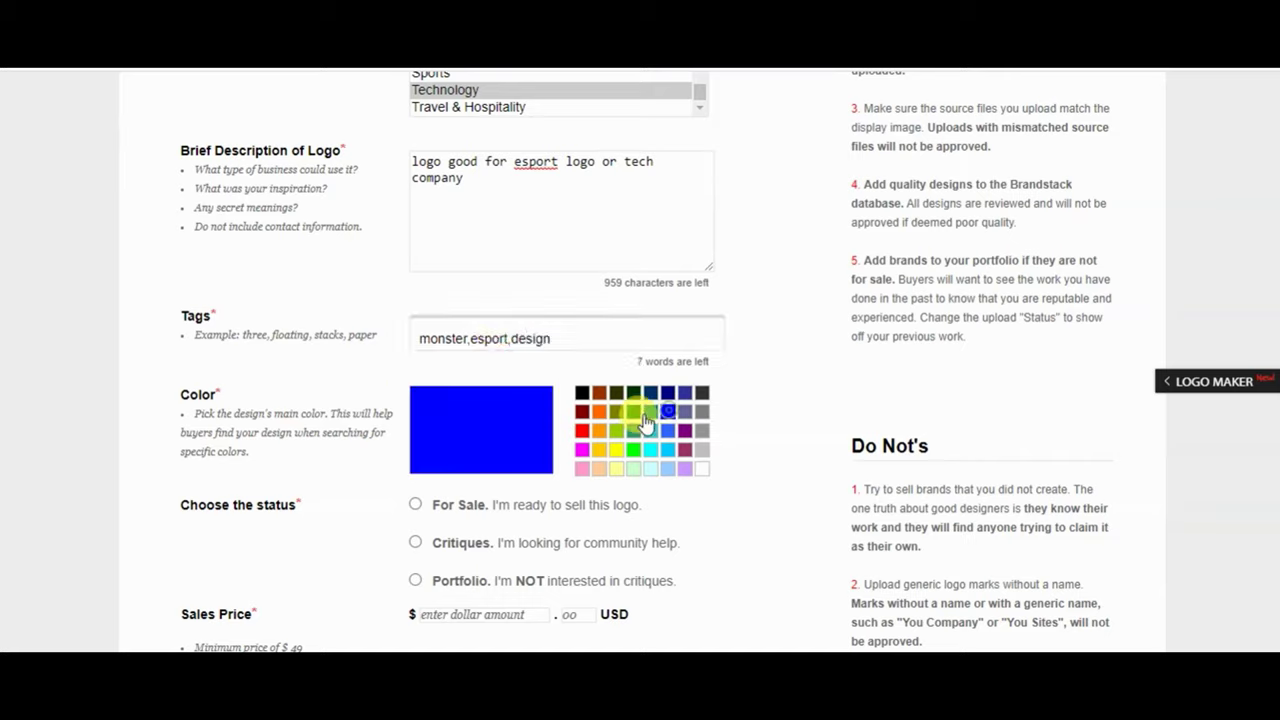
Mark the logo For Sale at 300 USD and highlight the minimum price and $210.00 proceeds
left_click(415, 505)
scroll(416, 505, "down", 1)
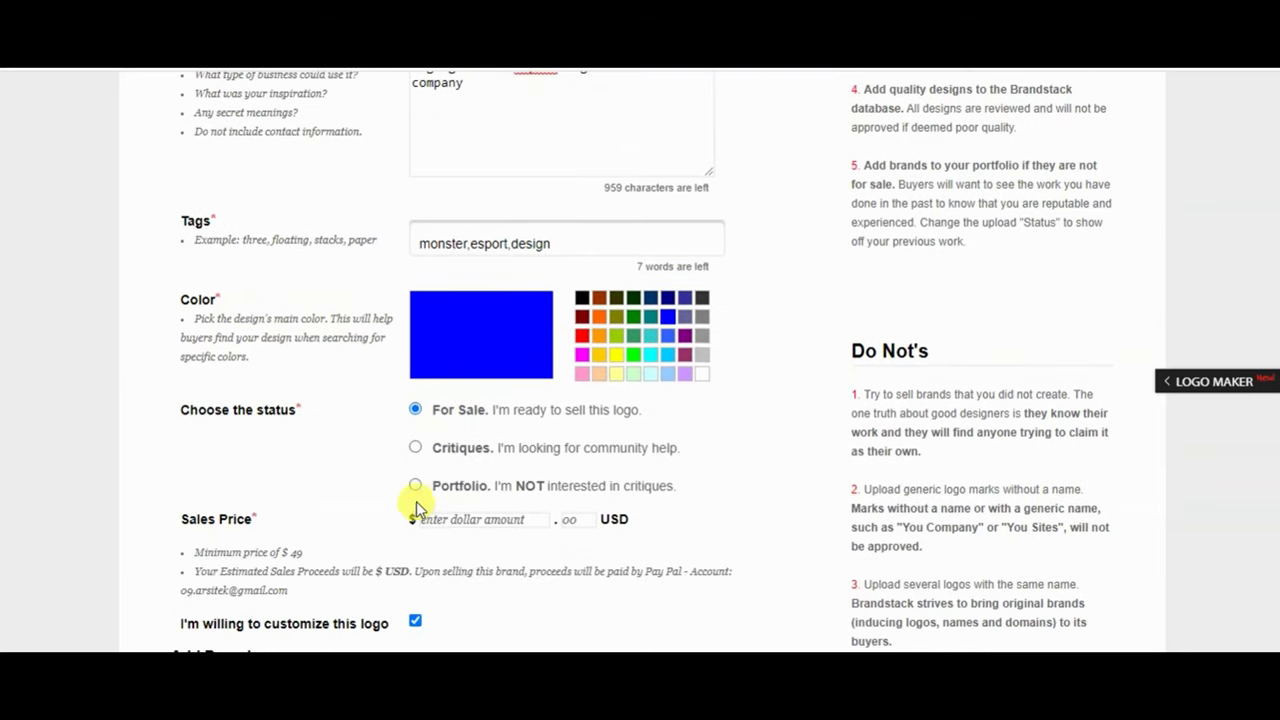
left_click(475, 516)
type("3000")
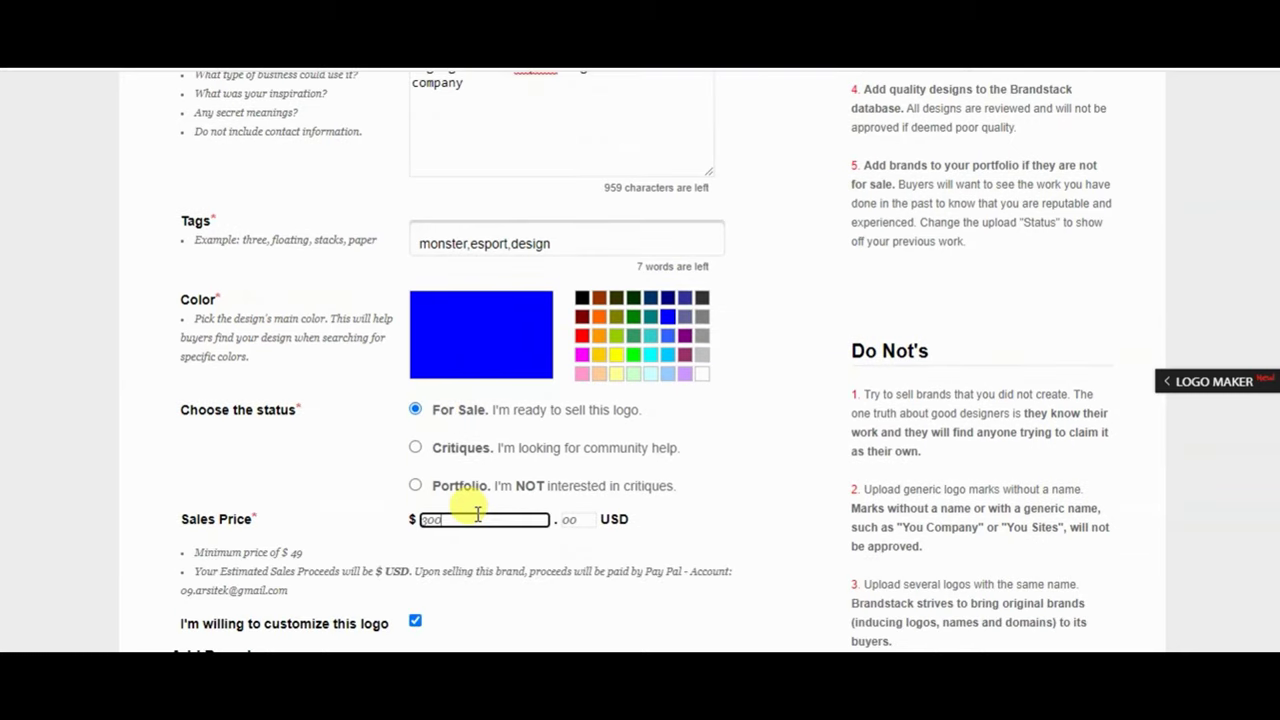
left_click(686, 494)
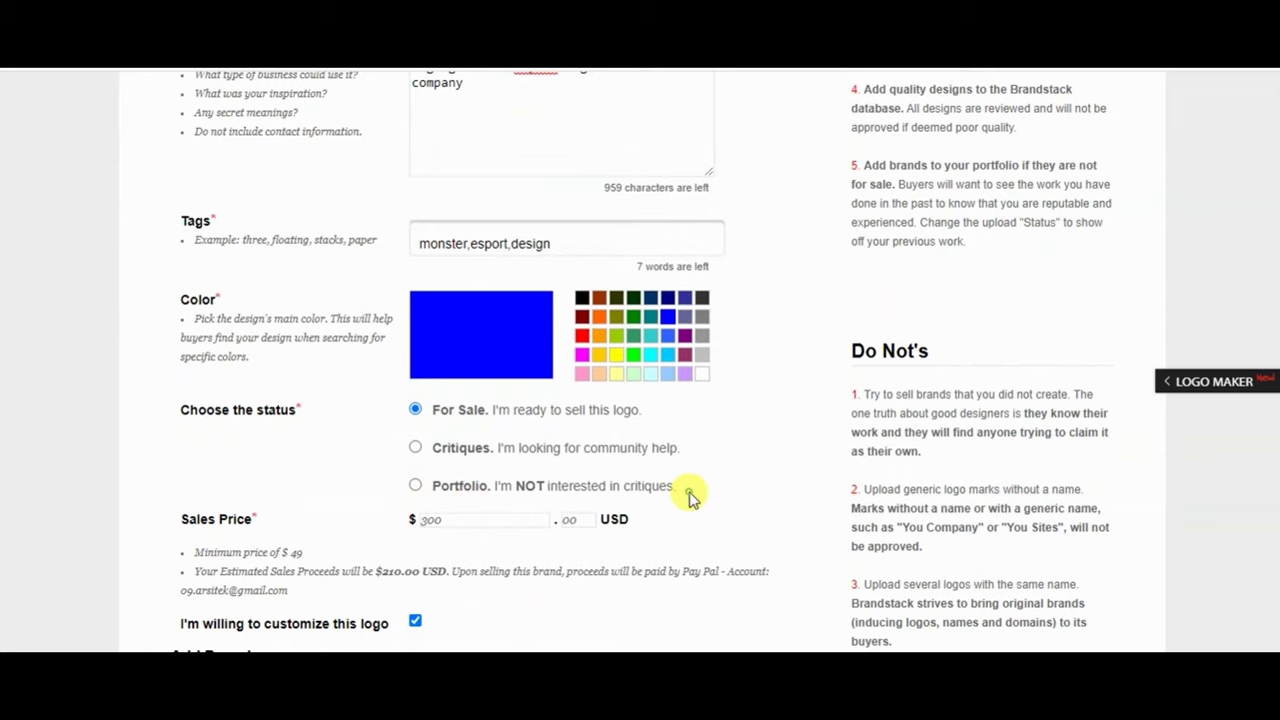
scroll(686, 498, "down", 1)
mouse_move(290, 457)
left_mouse_down()
mouse_move(355, 474)
mouse_move(475, 472)
left_mouse_up()
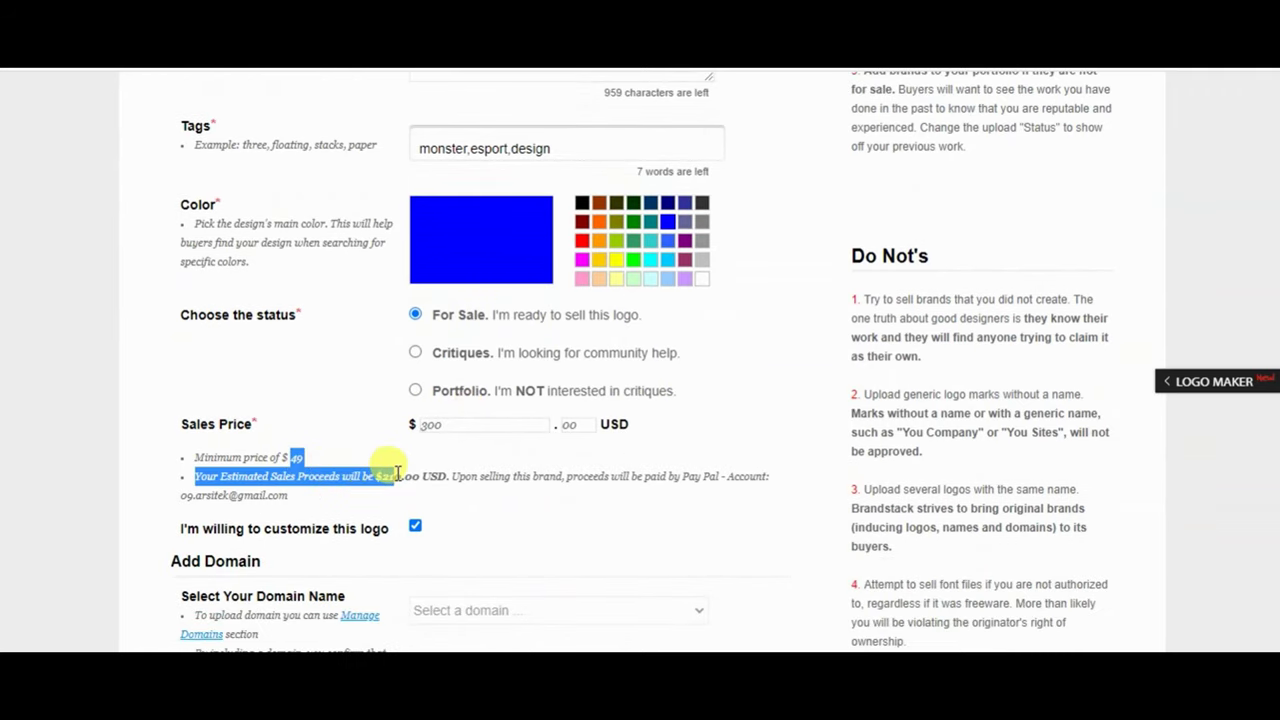
left_click(286, 457)
key("alt+Tab")
Rewrite the Notepad note: $49 minimum price, and a $300 sale nets $210 after store tax
left_click_drag(390, 203, 856, 277)
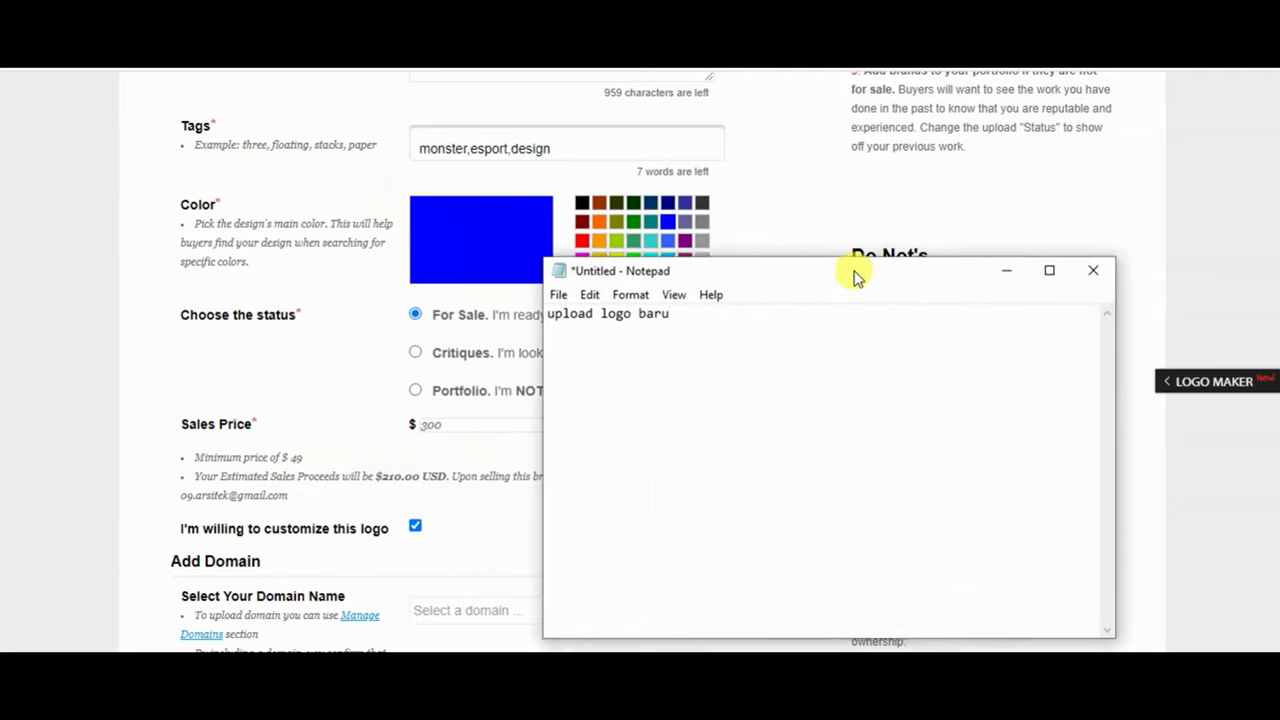
left_click_drag(668, 318, 497, 320)
type("jadi harga minimal ")
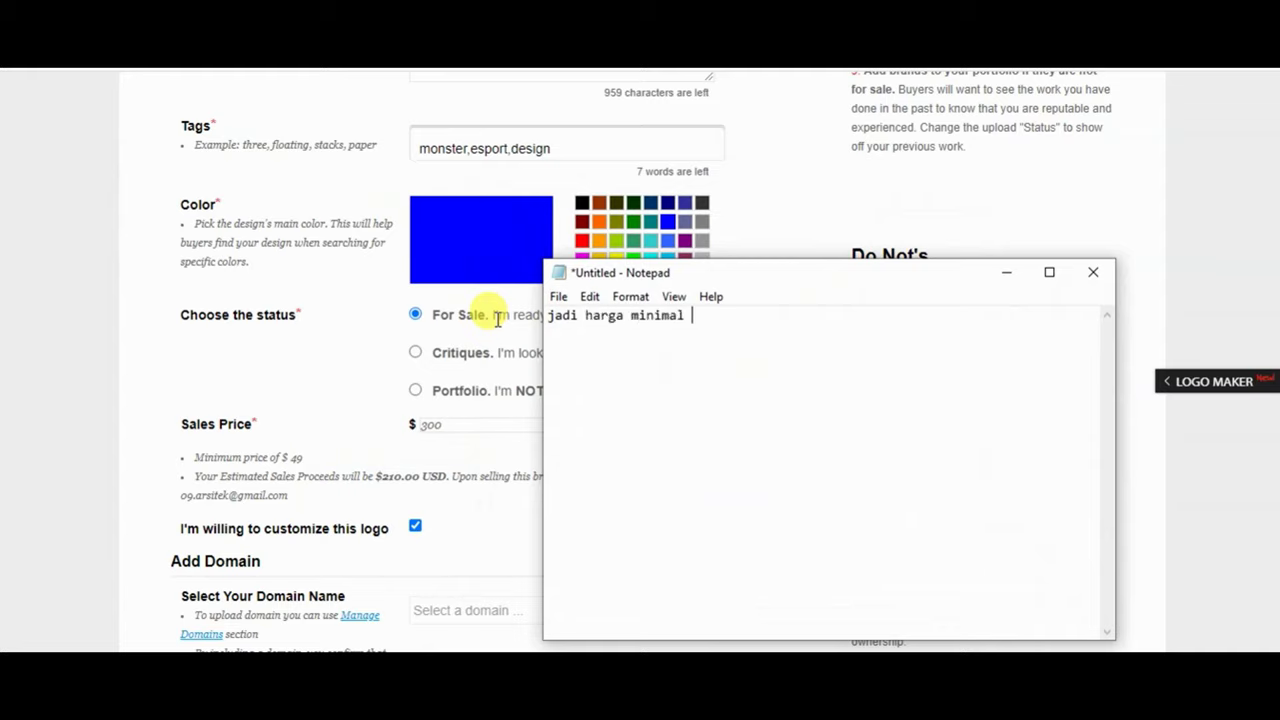
type("yg bisa di ")
type("jual itu")
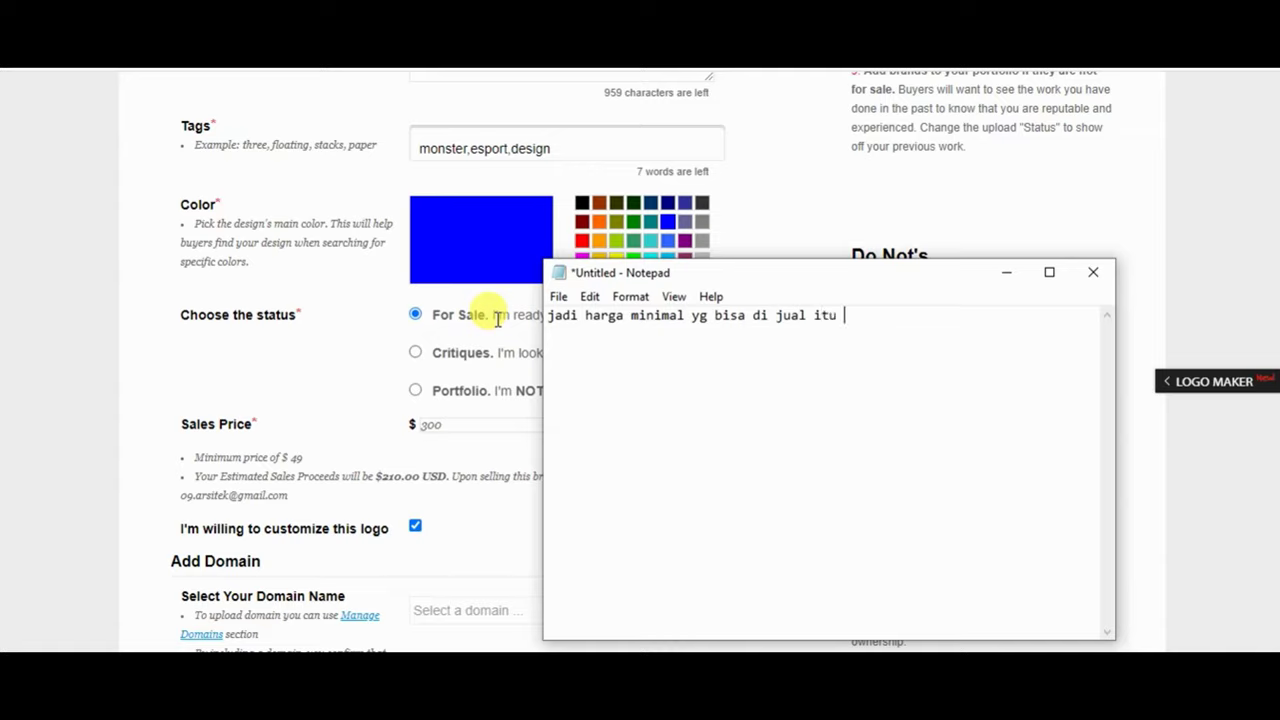
type("namun  j")
type("ika kita jual den")
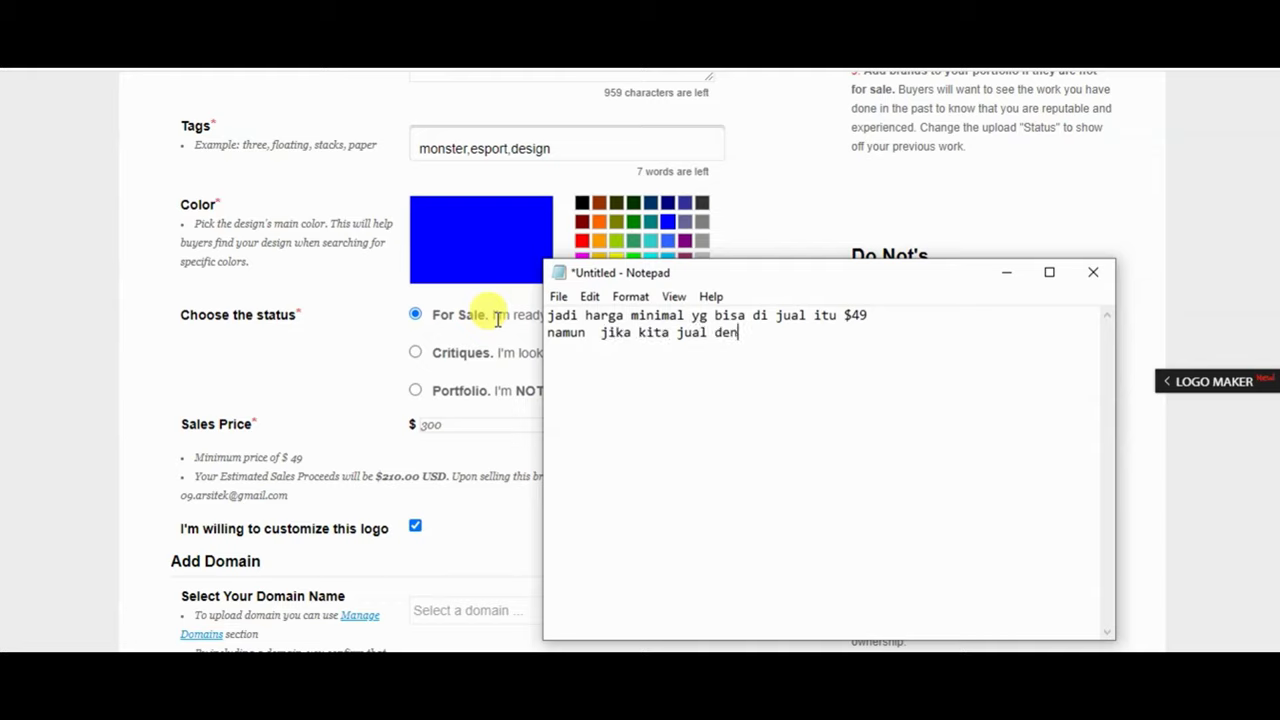
type("gan harga ")
type("$300 m")
type("aka")
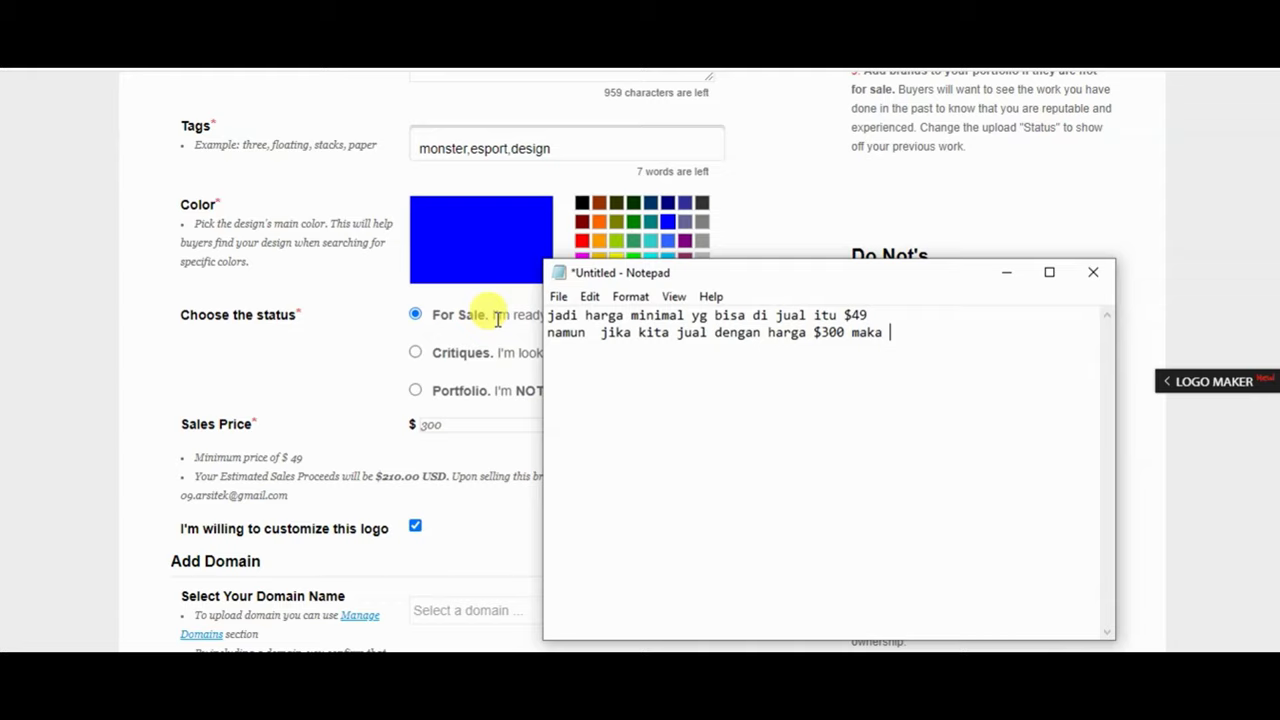
type("yang bisa ki")
type("ta dapatkan ")
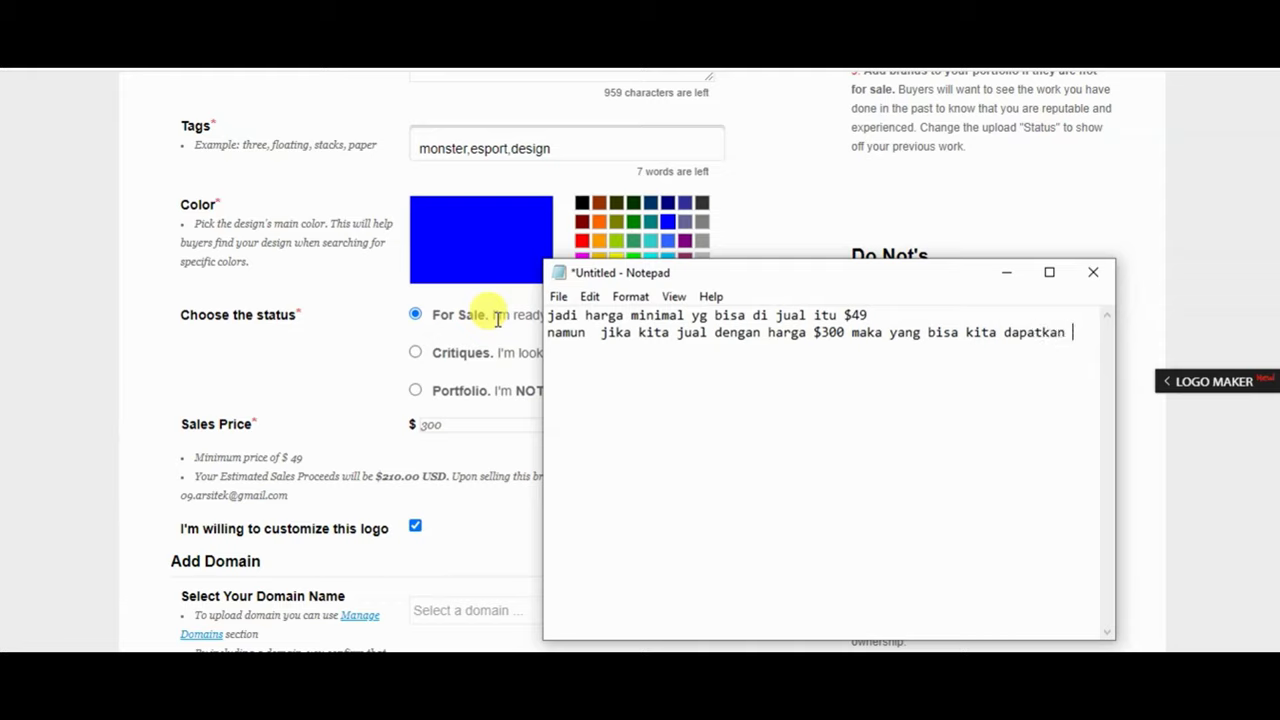
type("etelah d")
type("i poton")
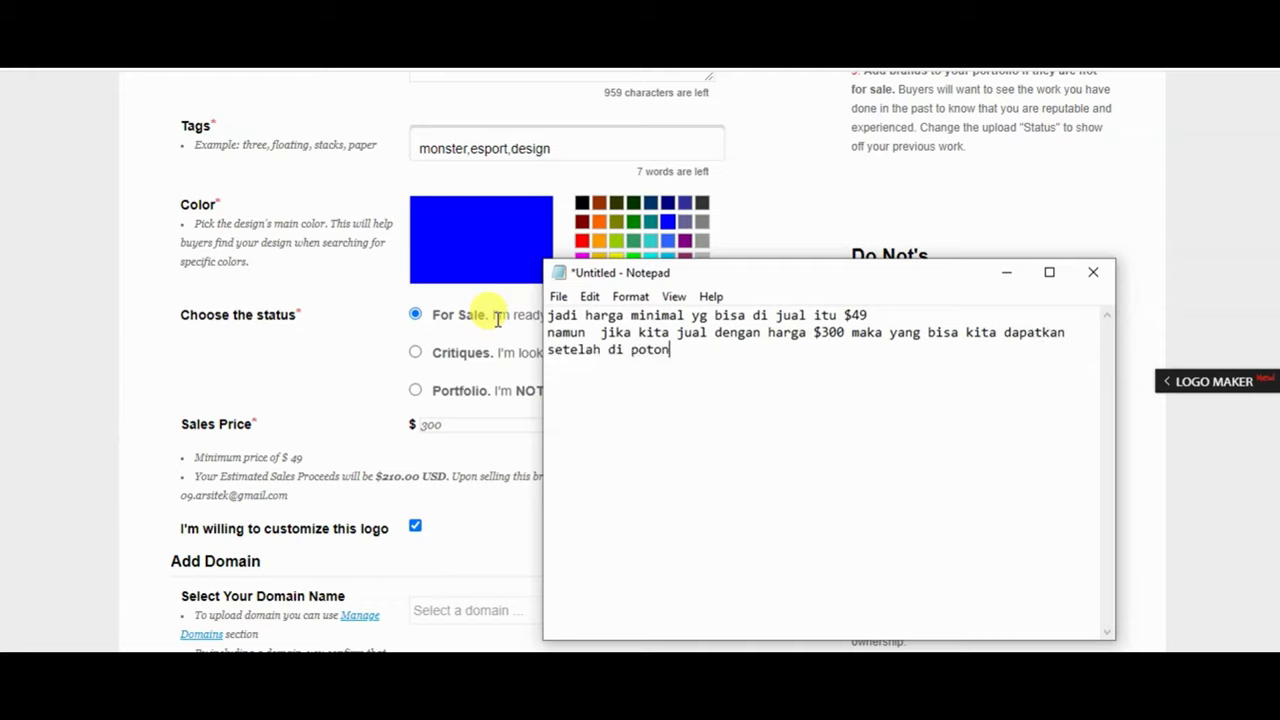
type("g pajak toko,")
type(" hanya $210")
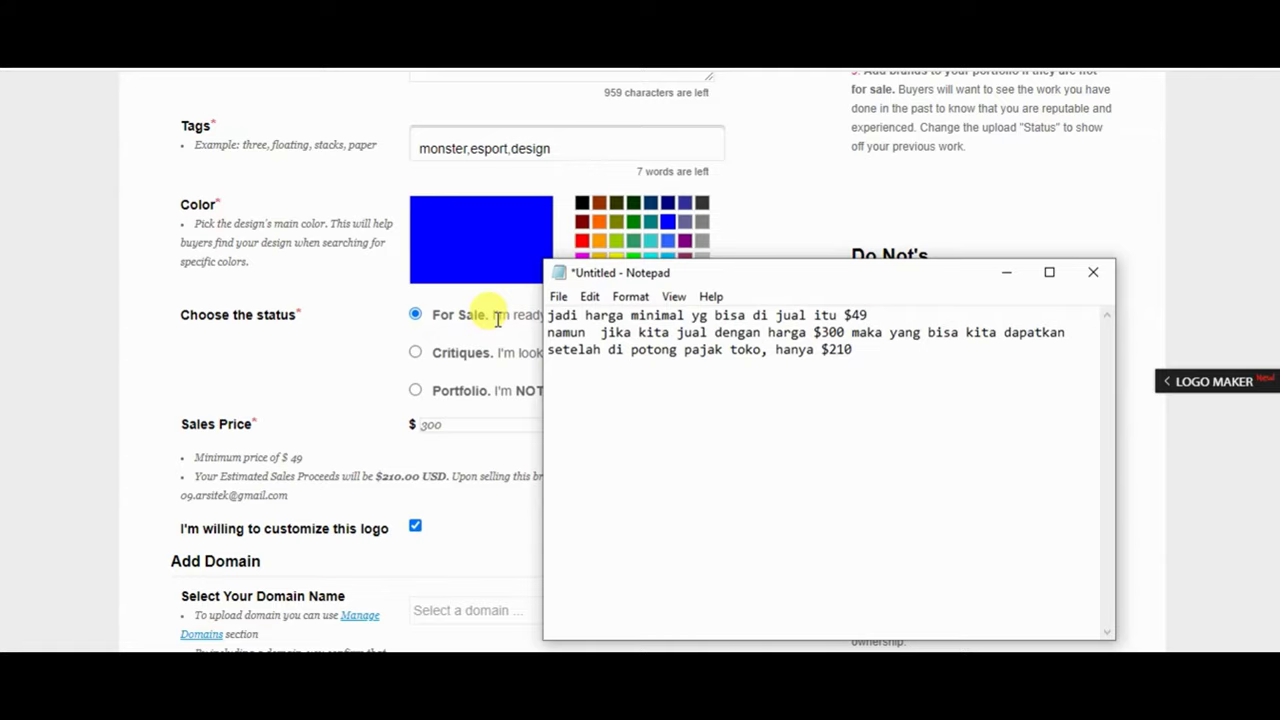
mouse_move(887, 275)
left_mouse_down()
mouse_move(993, 274)
mouse_move(1048, 229)
left_mouse_up()
scroll(490, 468, "down", 3)
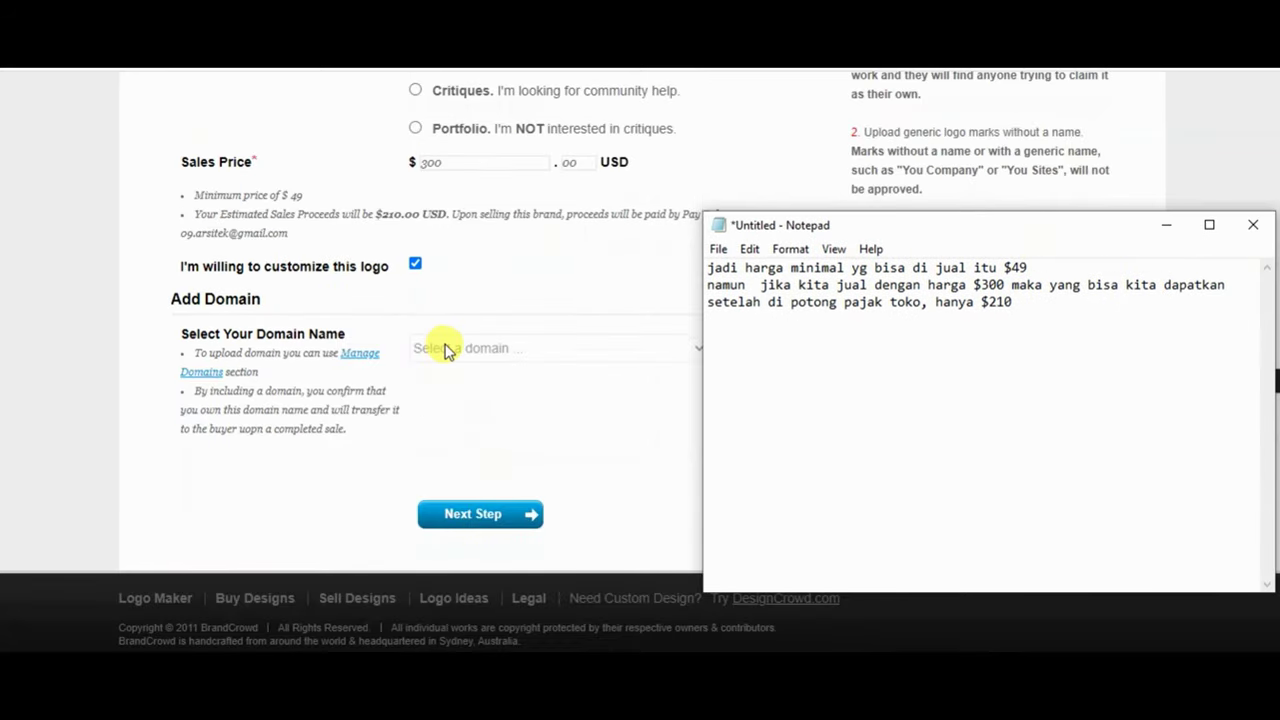
Advance to Step 2 and highlight the 325x260 image size requirement
left_click(528, 520)
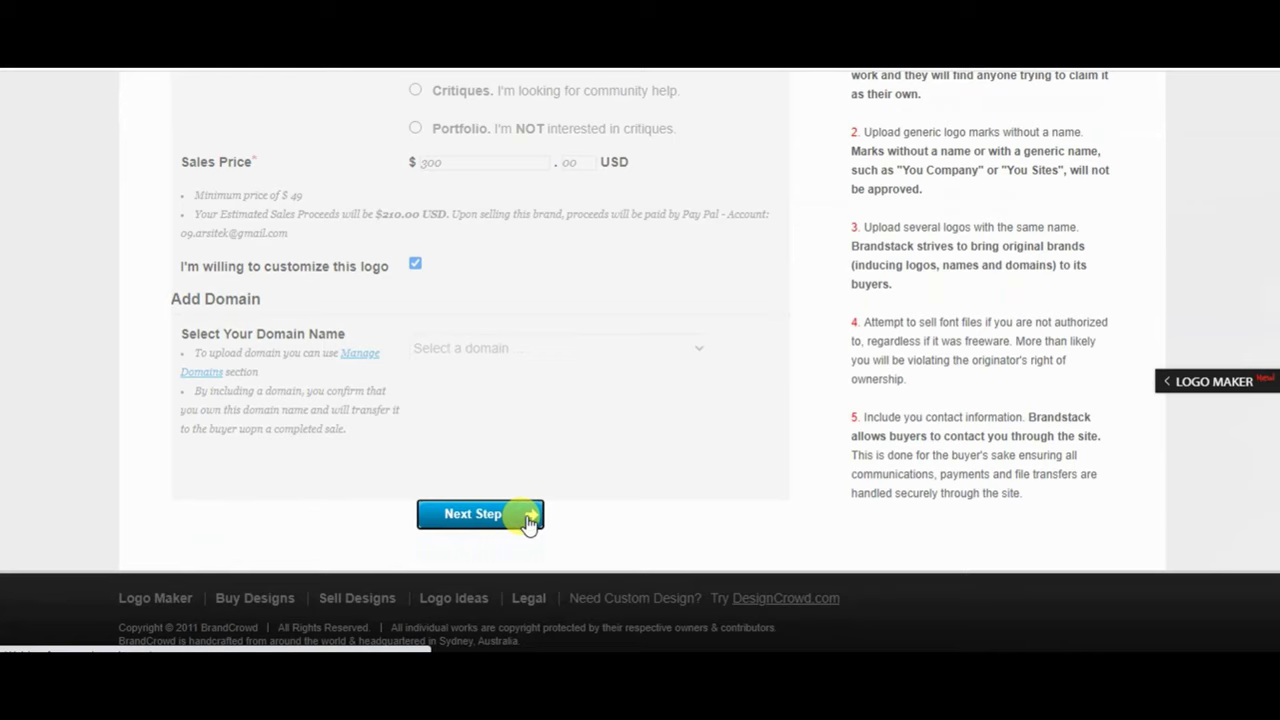
scroll(476, 395, "down", 3)
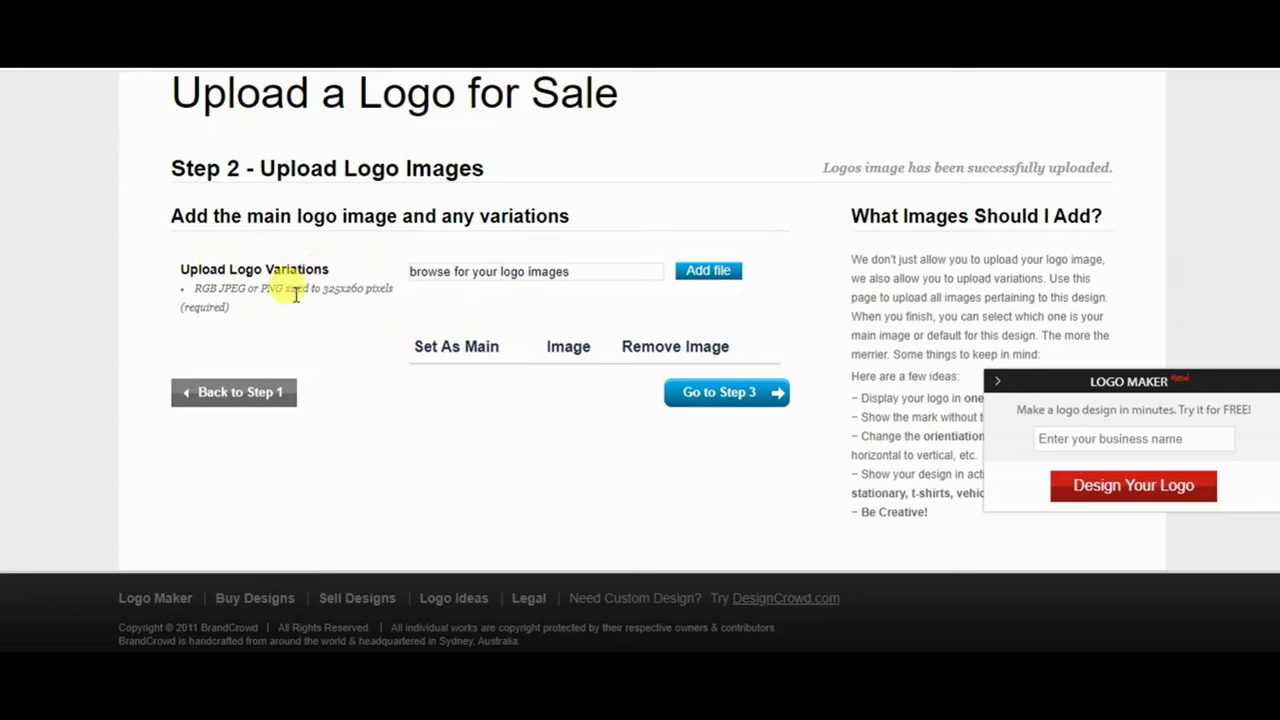
double_click(323, 269)
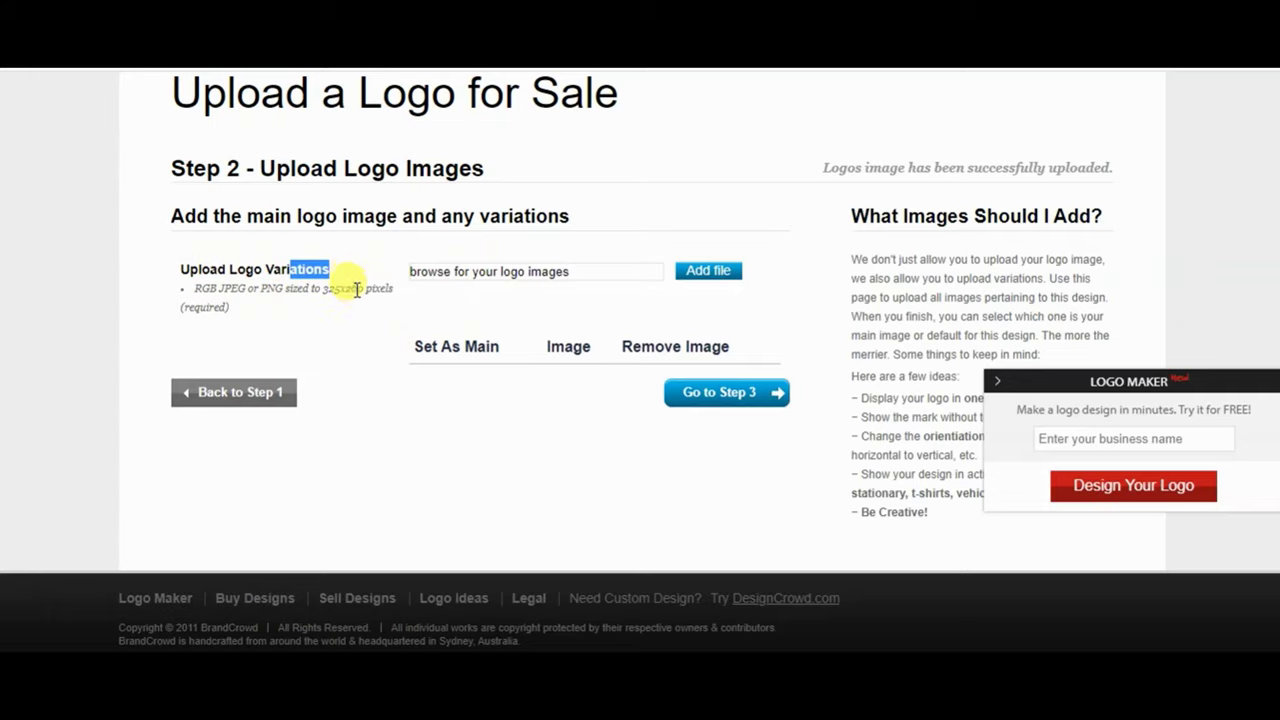
left_click_drag(363, 287, 322, 288)
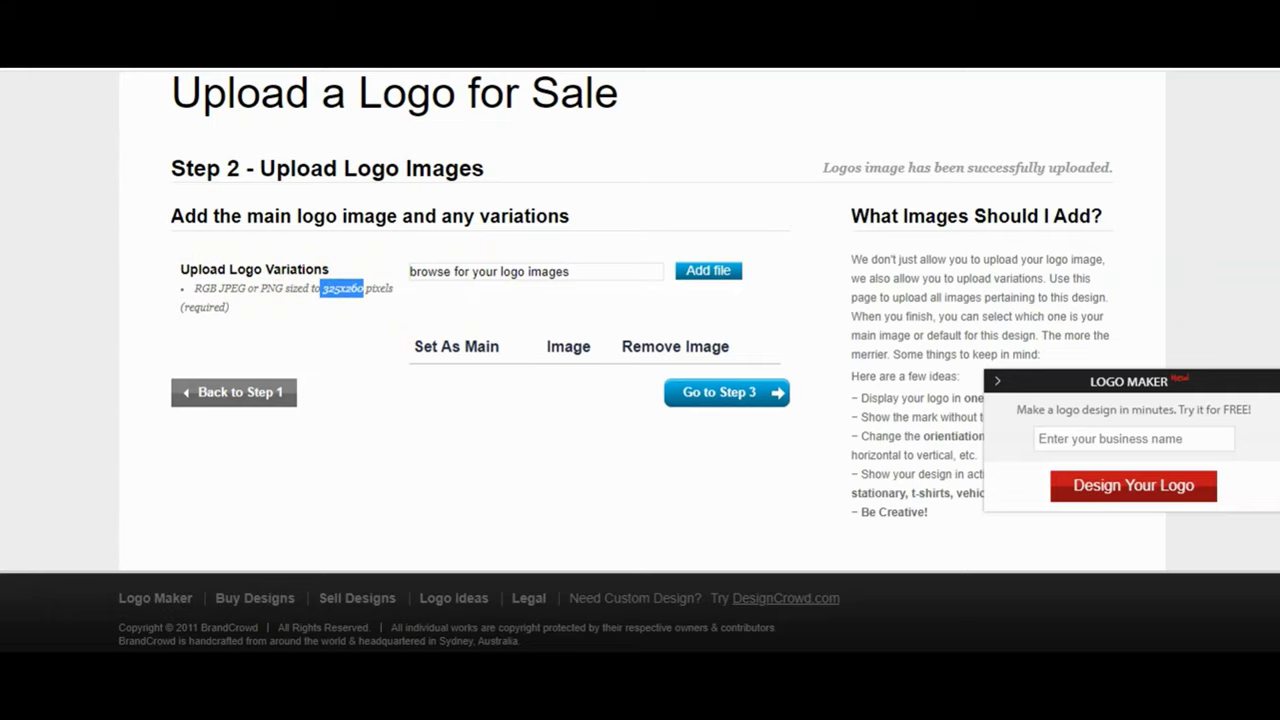
Start a fresh Notepad note about the upload size
key("alt+Tab")
key("ctrl+a")
type("up")
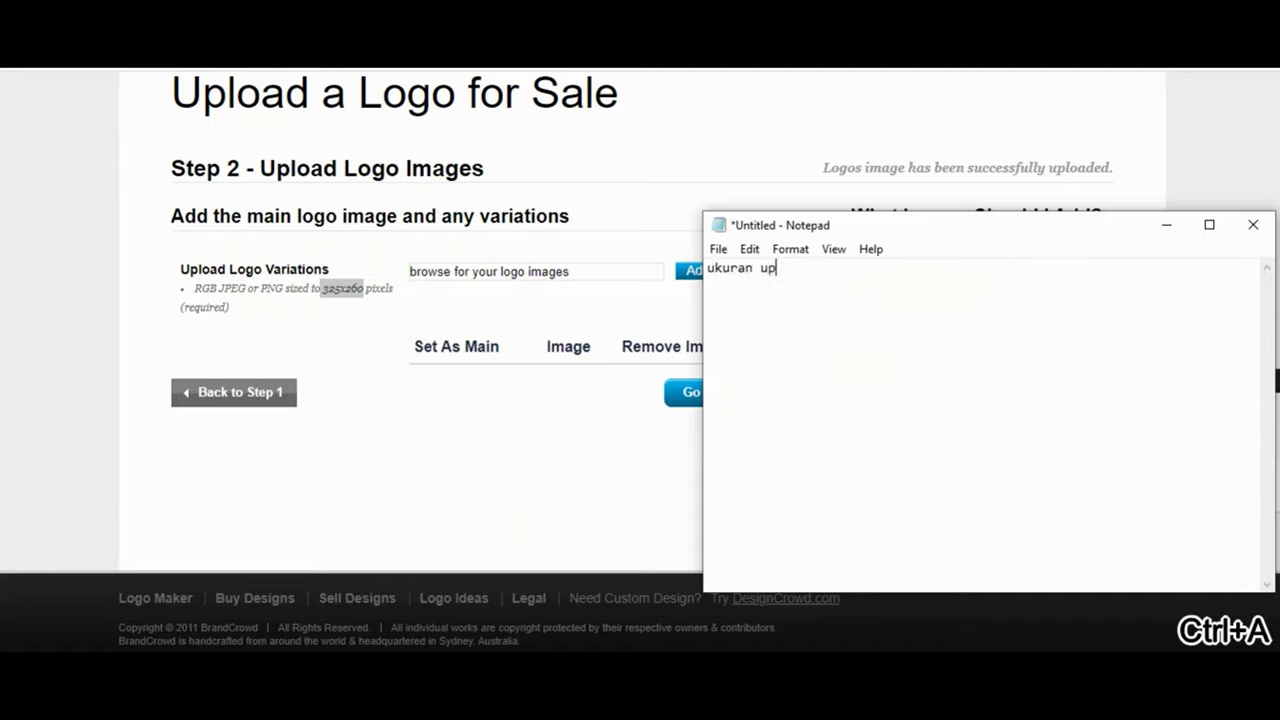
type("loa")
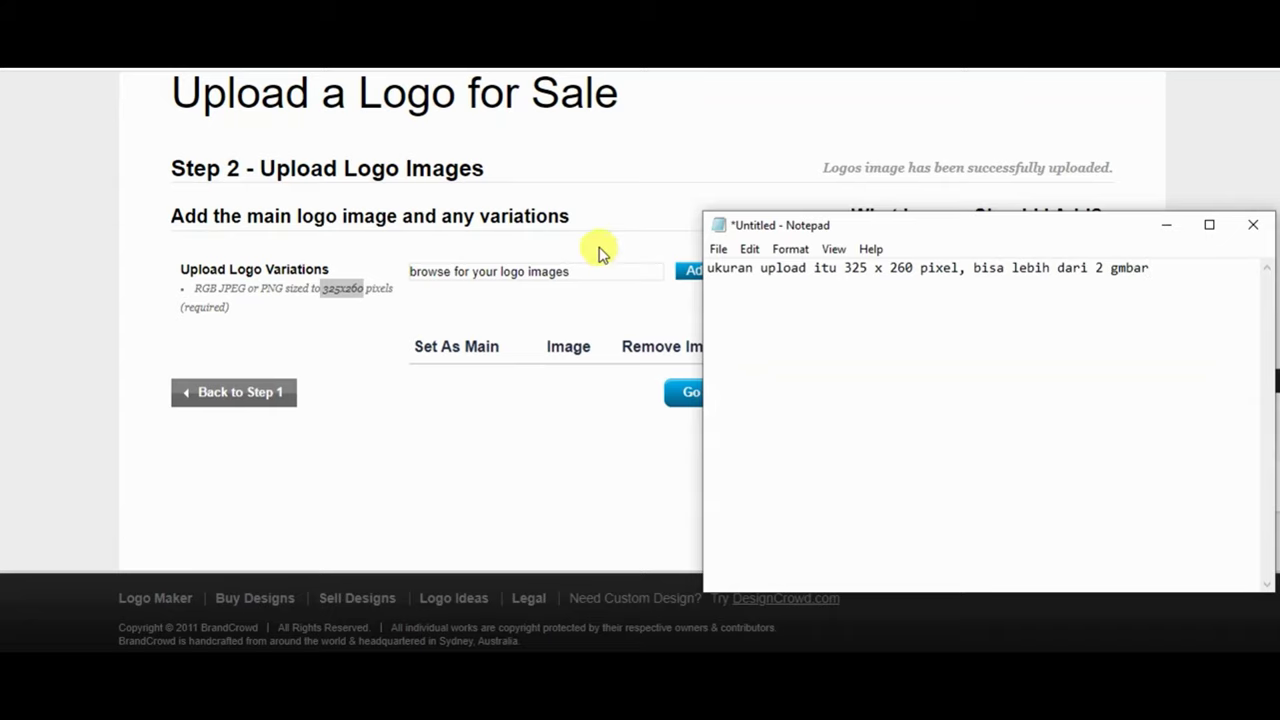
Return to the upload page and open the file picker to add a logo image
left_click(599, 245)
left_click(707, 272)
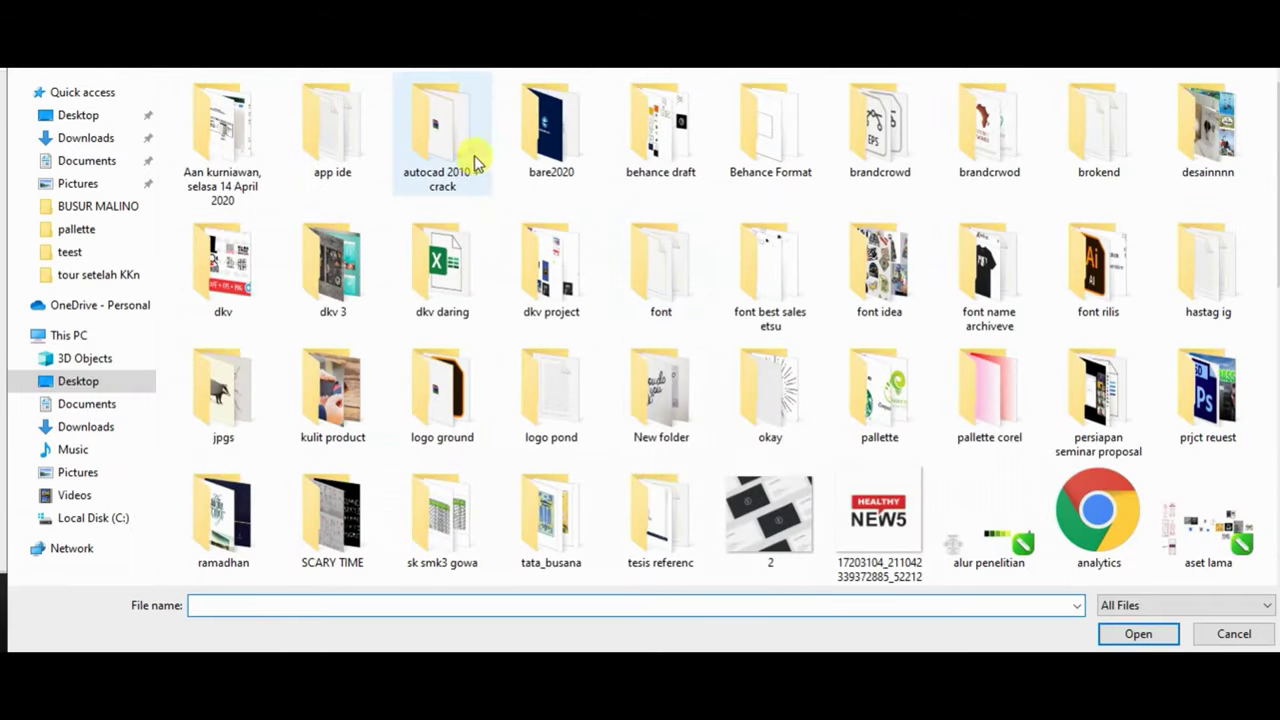
Queue Artboard 9-100.jpg from the brandcrowd New folder, then remove the queued file
double_click(898, 140)
double_click(369, 106)
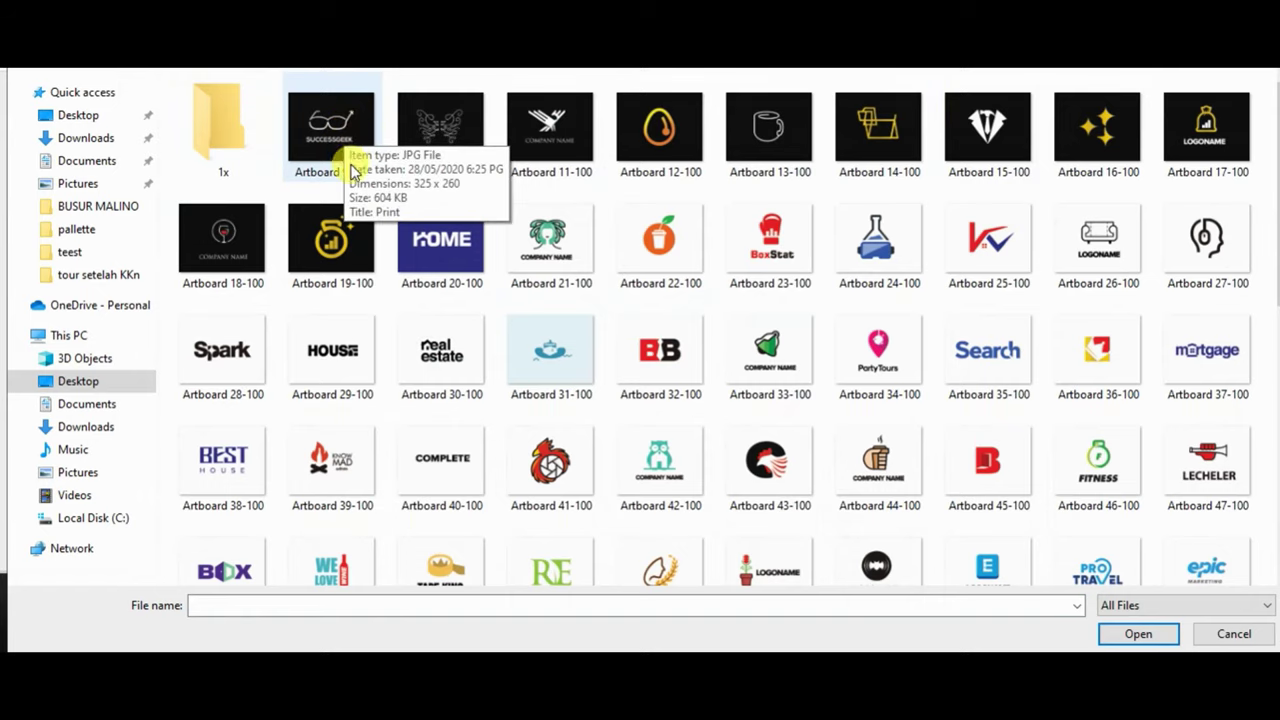
double_click(320, 125)
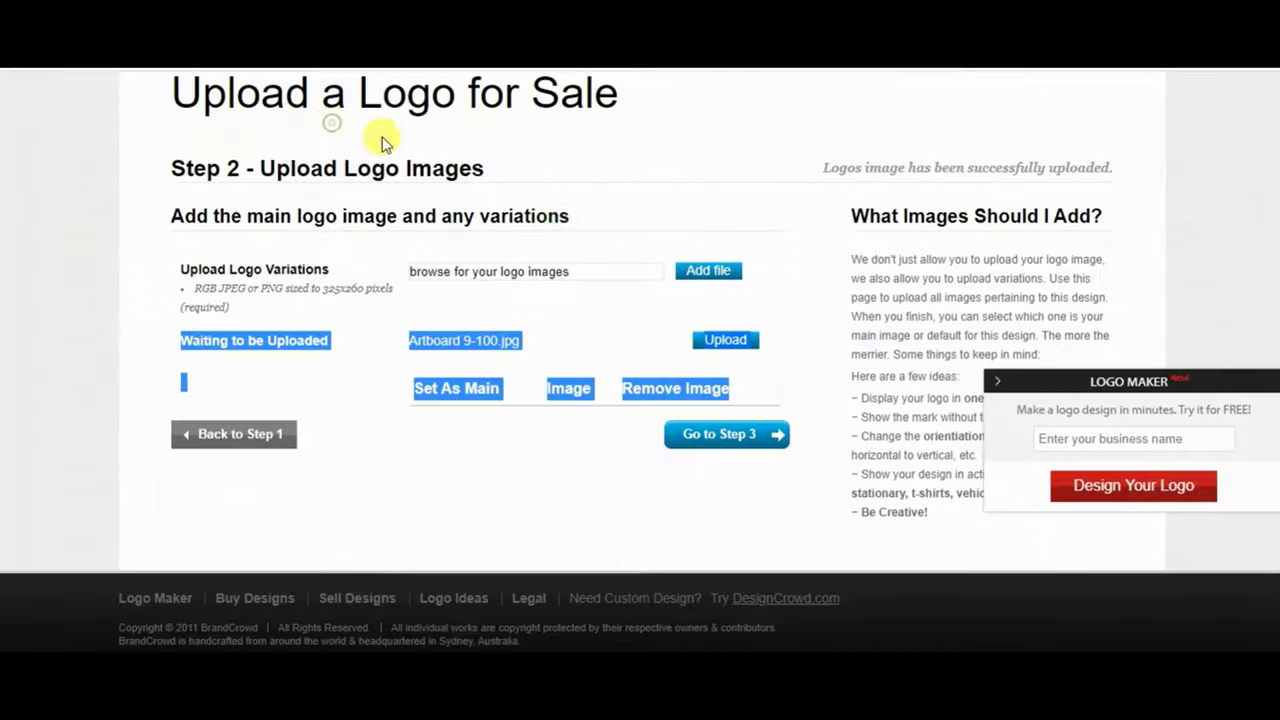
left_click(572, 318)
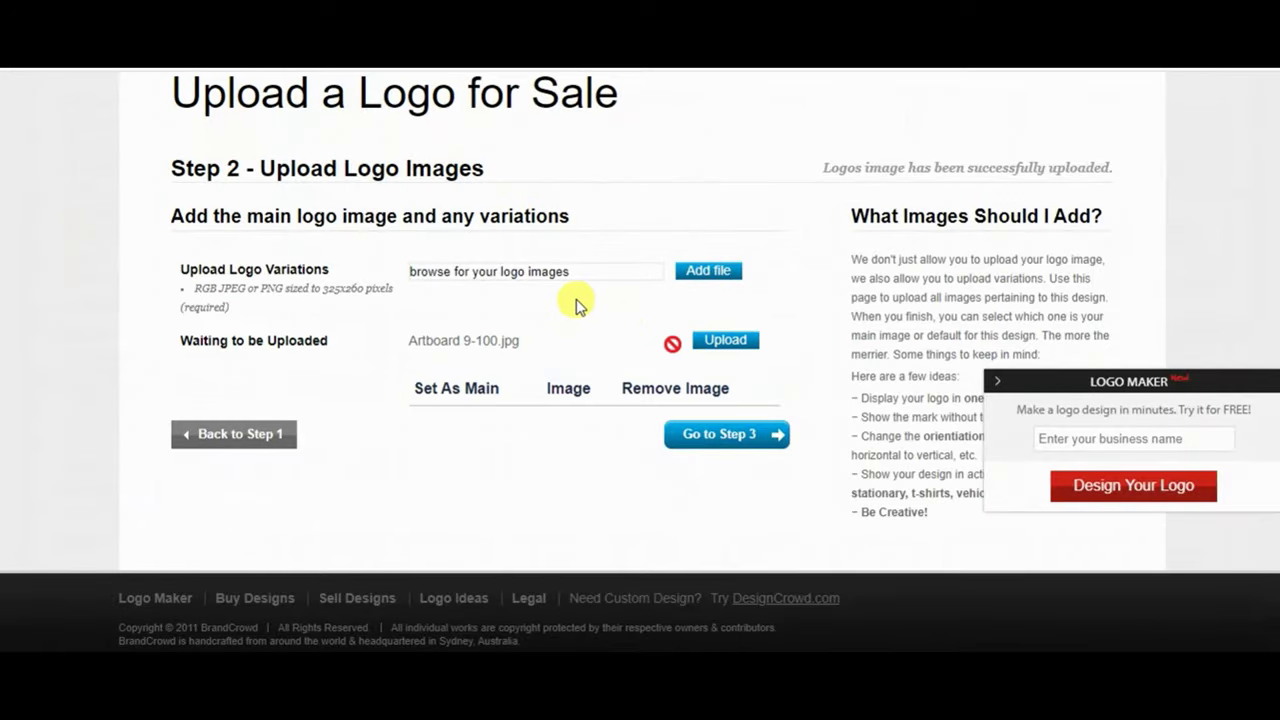
left_click_drag(430, 340, 530, 342)
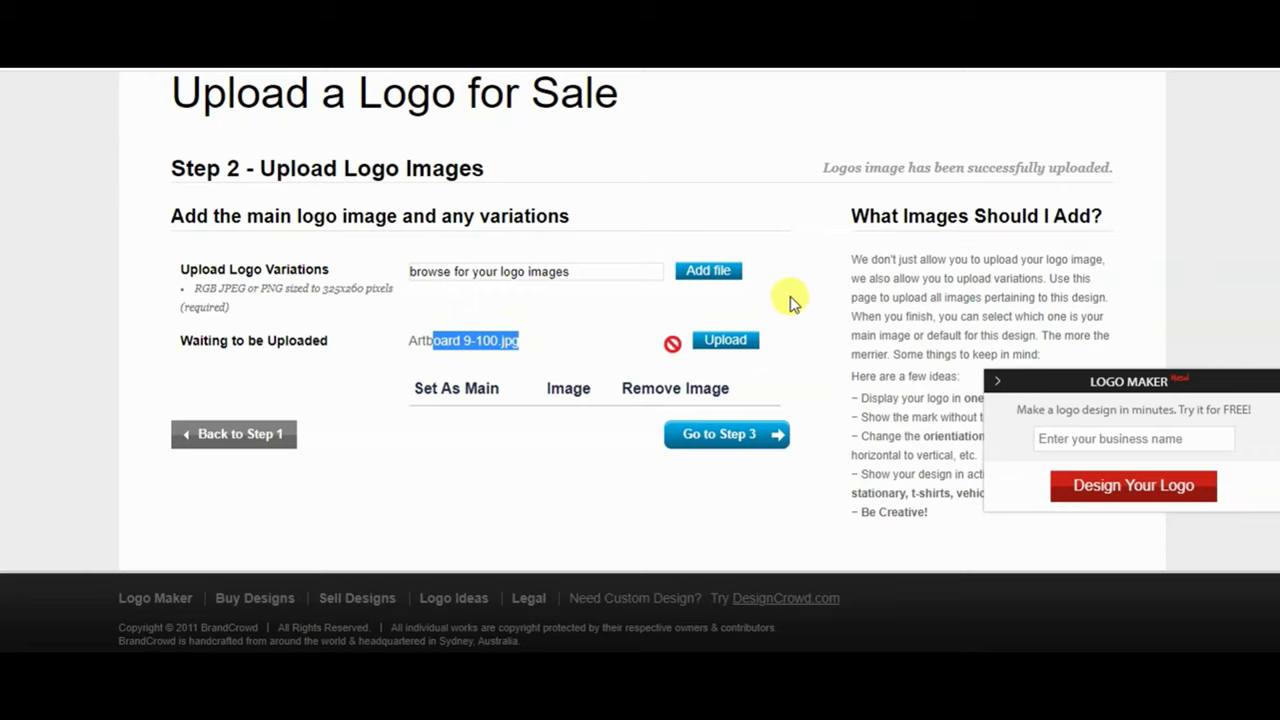
left_click(672, 344)
Re-select Artboard 9-100, upload it as the main logo image and continue to Step 3
left_click(709, 271)
left_click(338, 138)
double_click(338, 138)
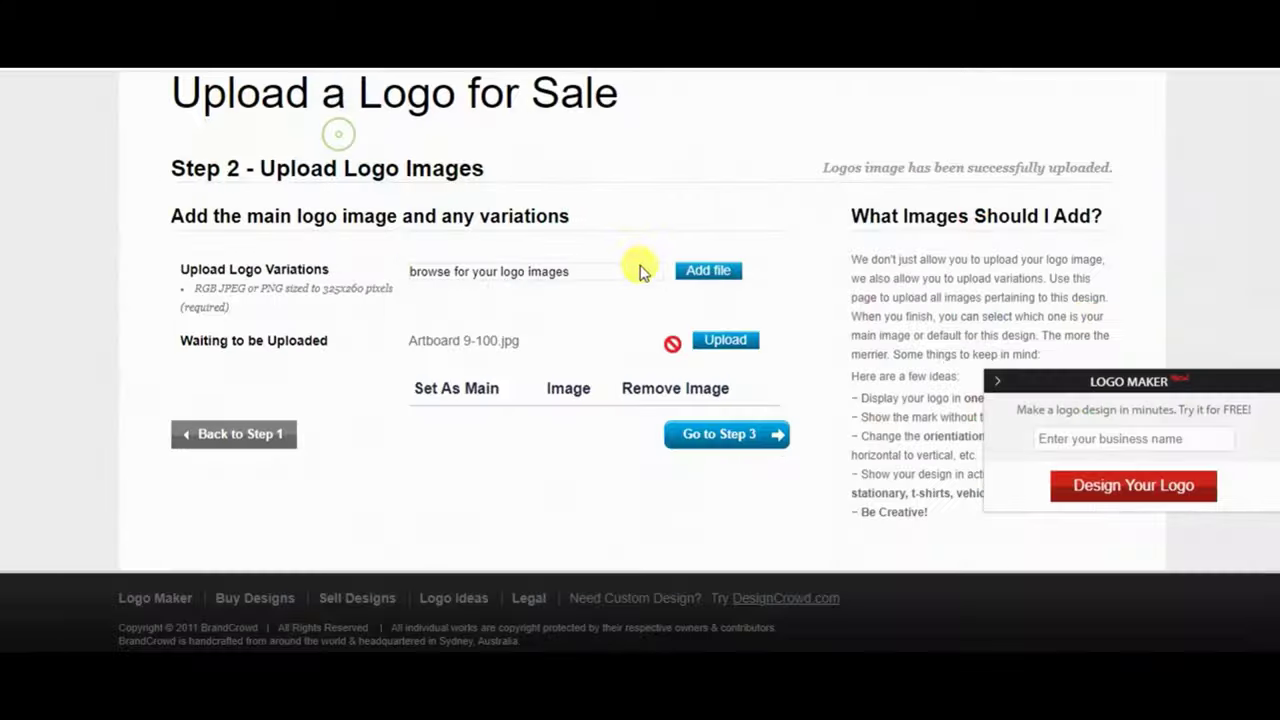
left_click(700, 436)
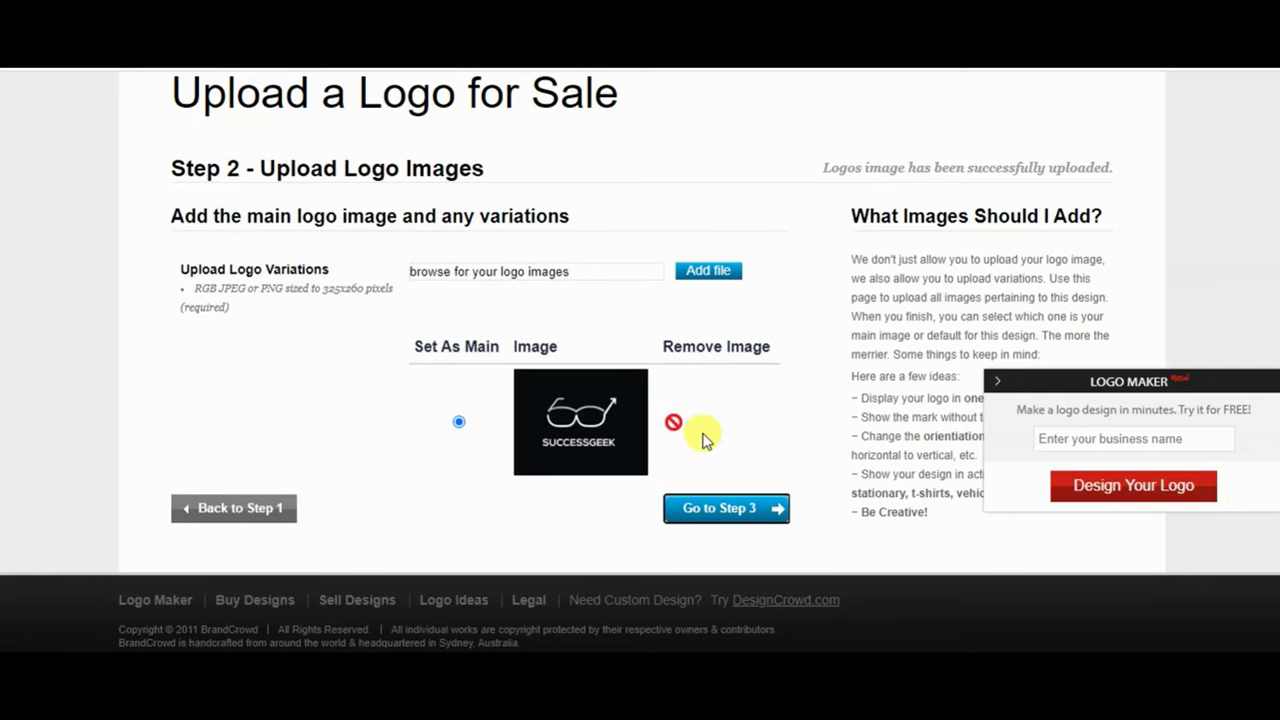
left_click(745, 512)
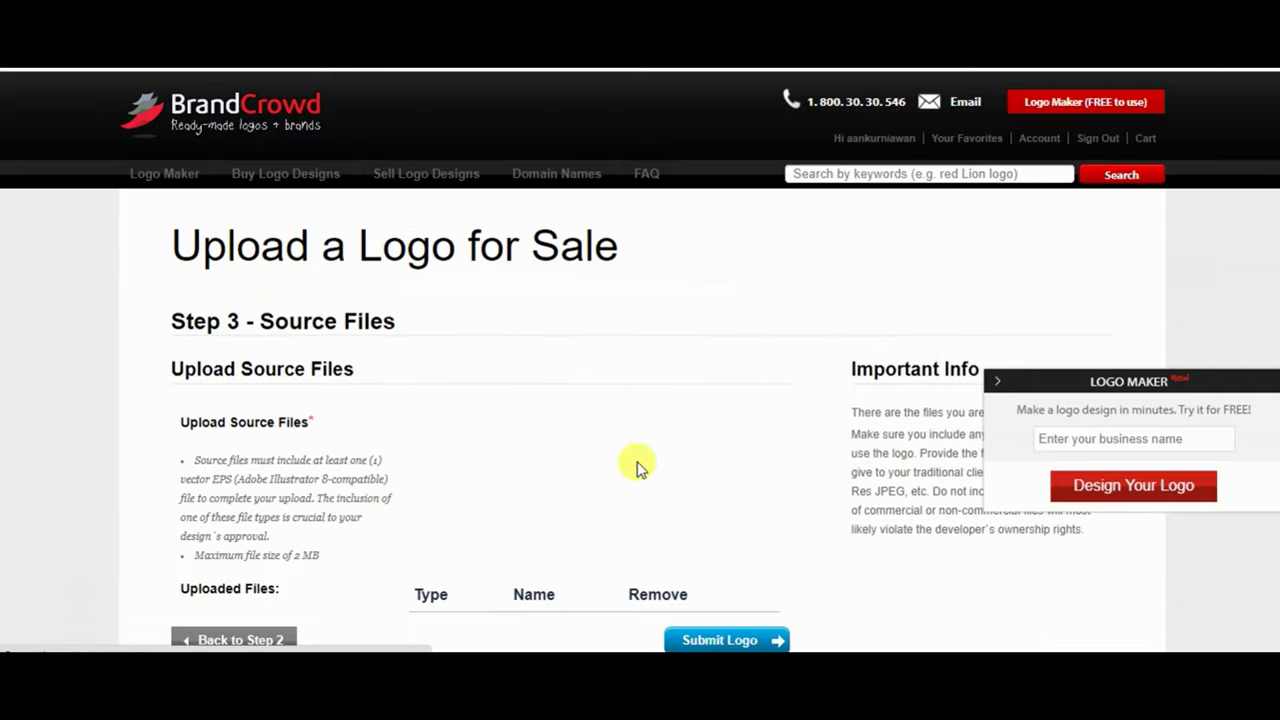
Upload brand crowd-09.eps as the EPS source file and submit the logo for approval
scroll(502, 352, "down", 1)
scroll(502, 352, "down", 1)
left_click(691, 291)
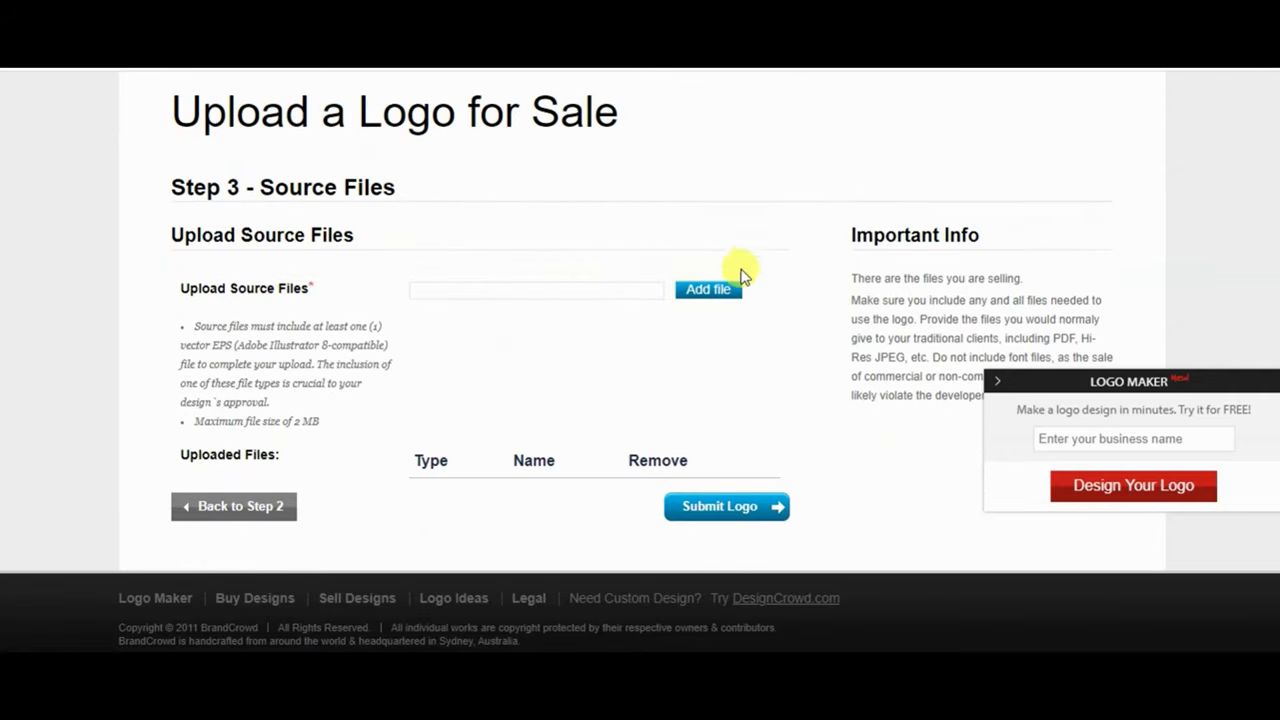
double_click(232, 122)
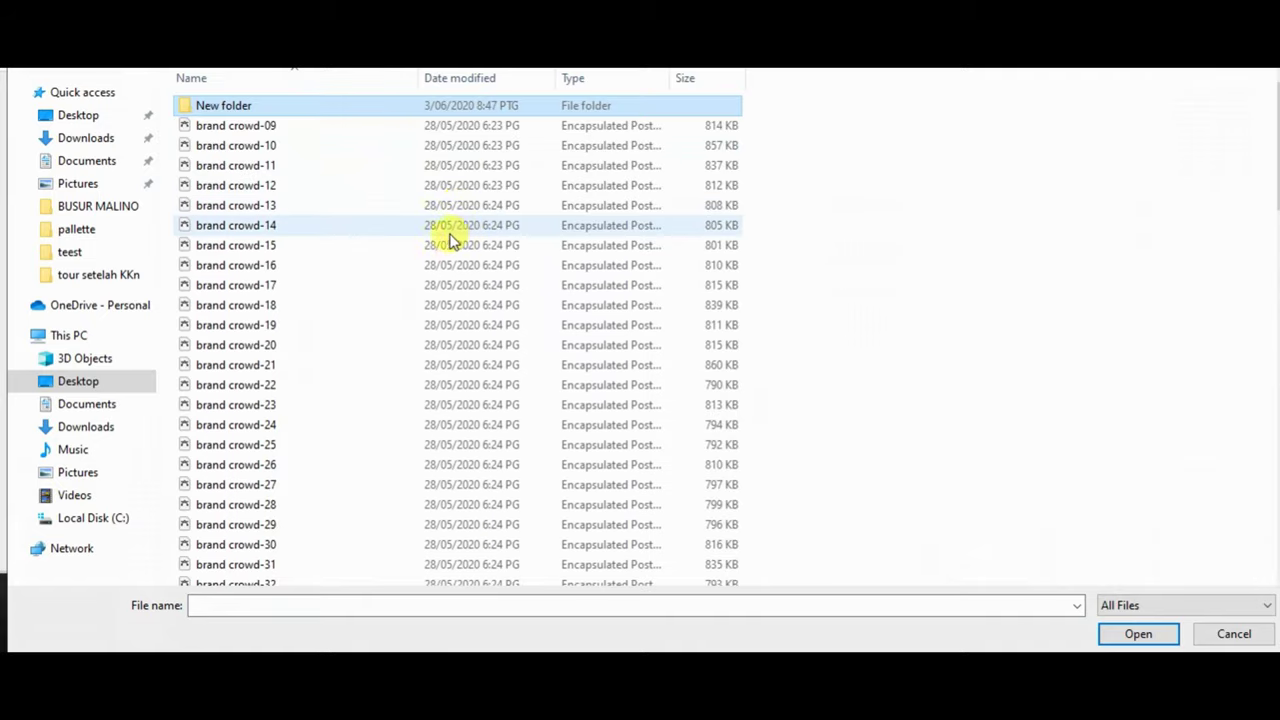
double_click(320, 132)
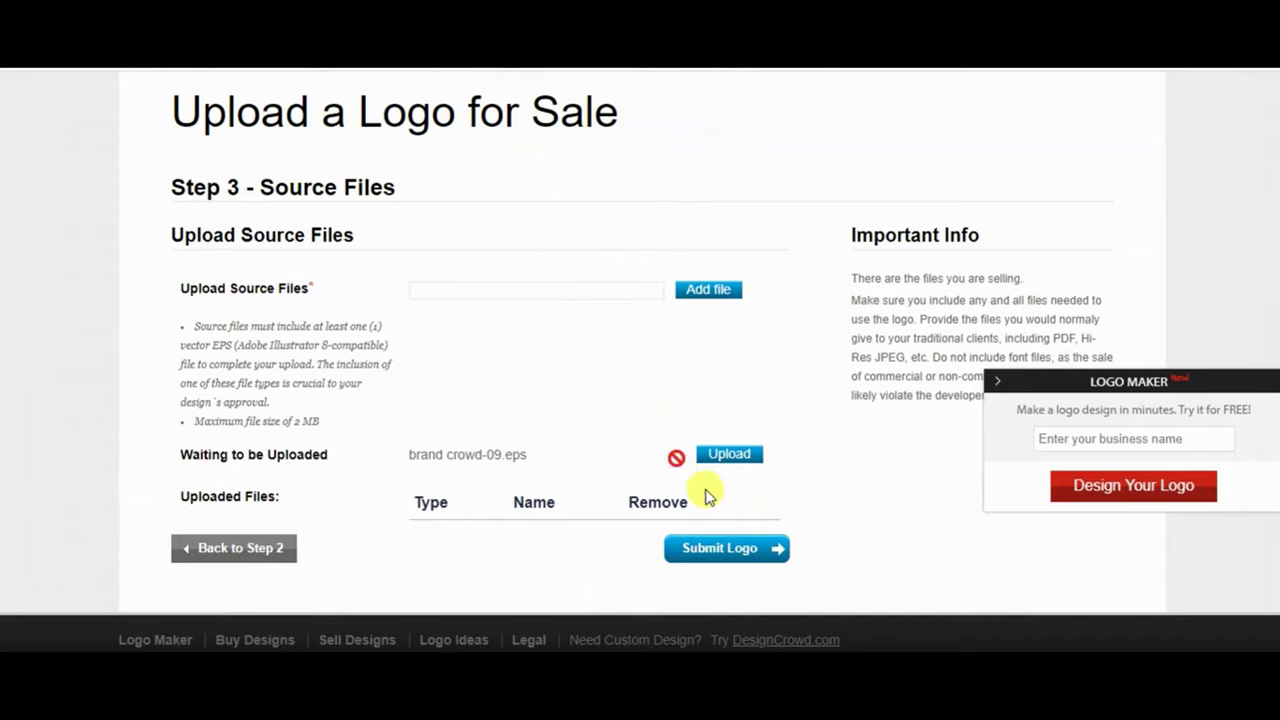
left_click(735, 460)
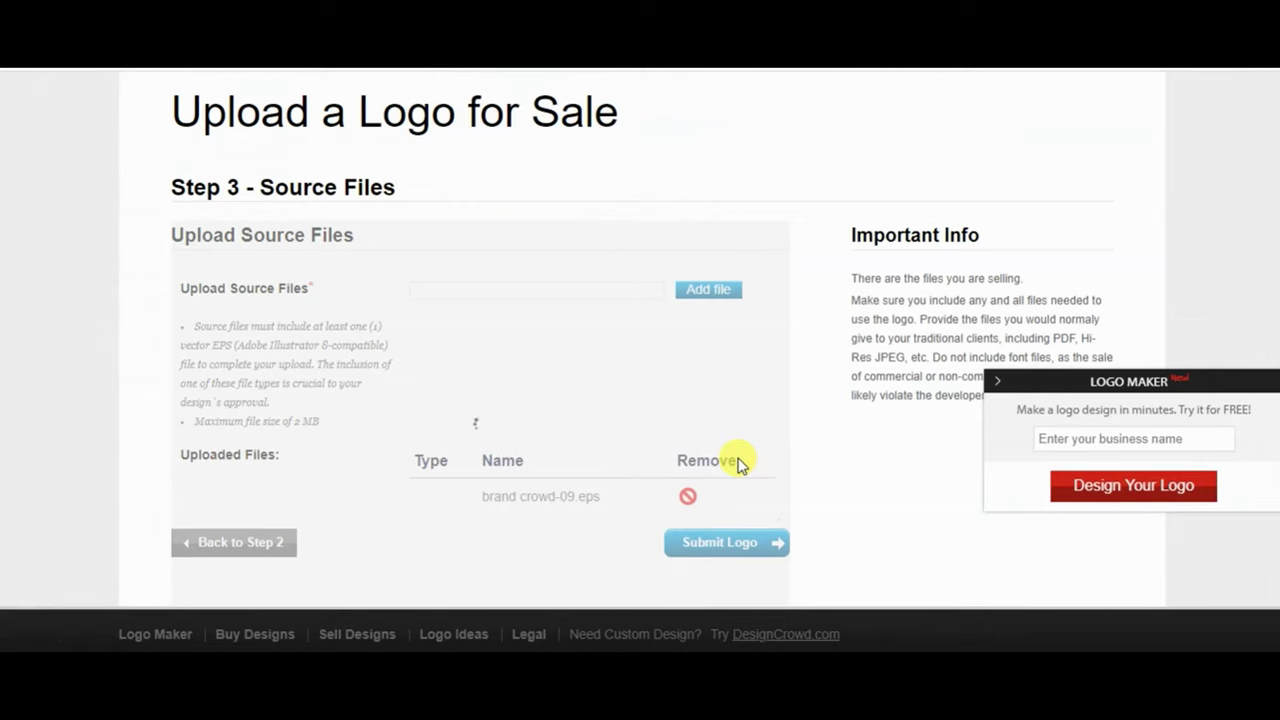
left_click(738, 548)
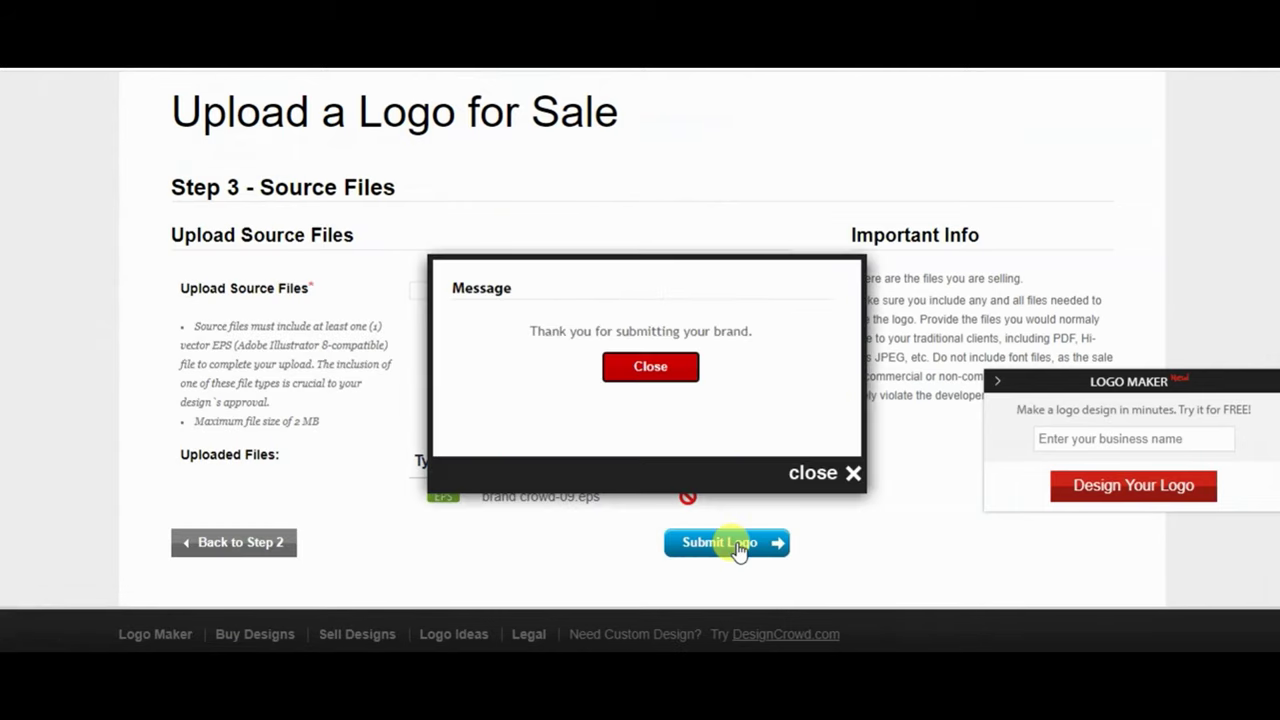
Dismiss the thank-you message and collapse the Logo Maker panel on Manage Logos
left_click(654, 367)
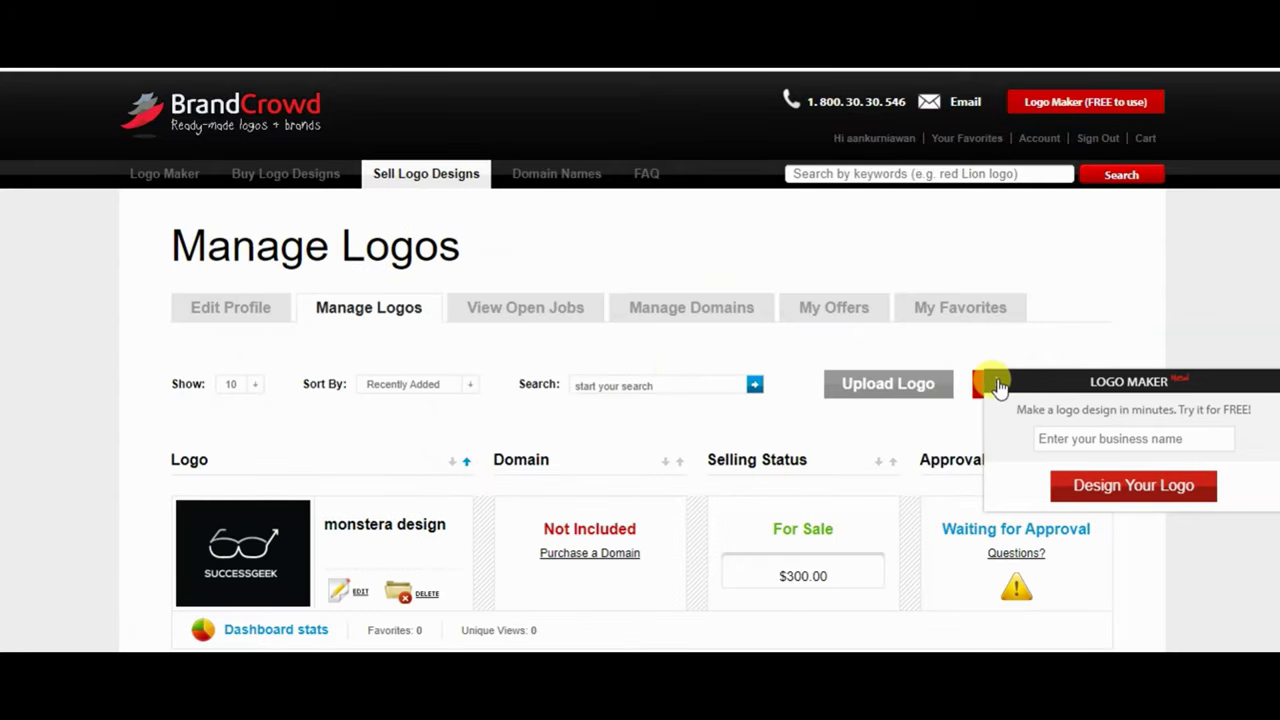
left_click(995, 381)
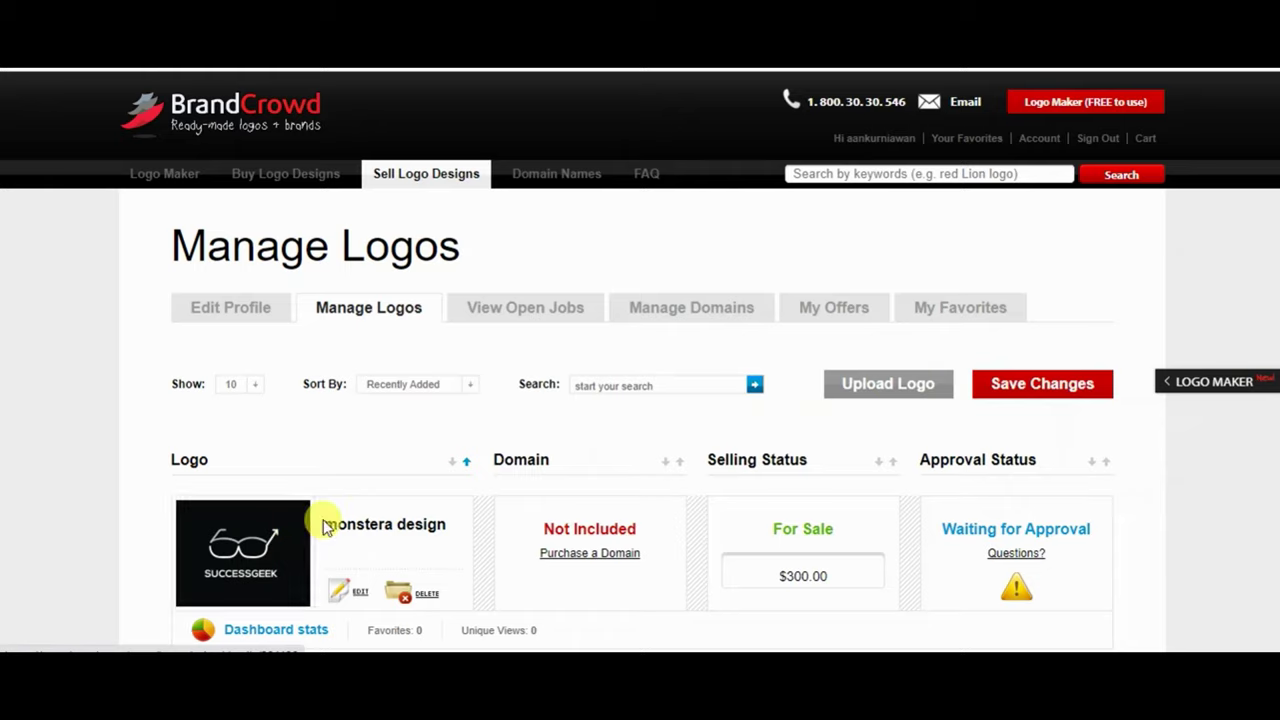